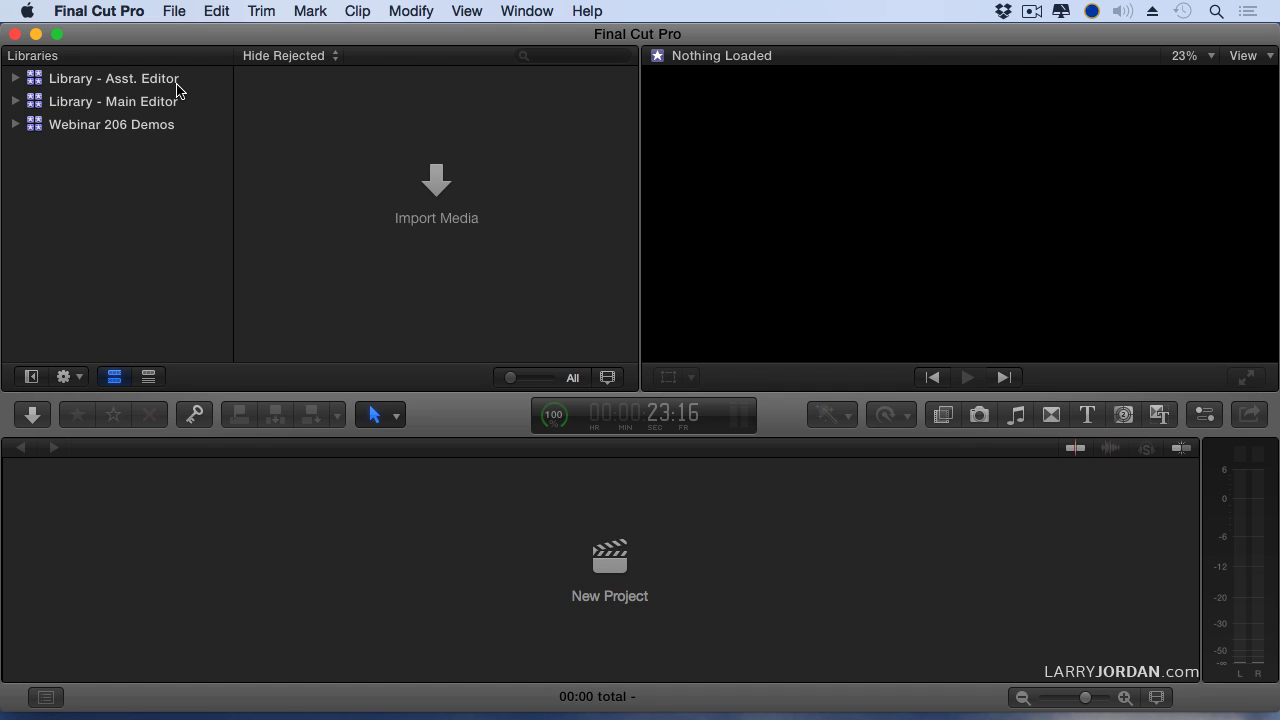
- Browse the Asst. Editor and Main Editor libraries, previewing the XWS School 02 clip
{"action": "left_click", "coordinate": [177, 83]}
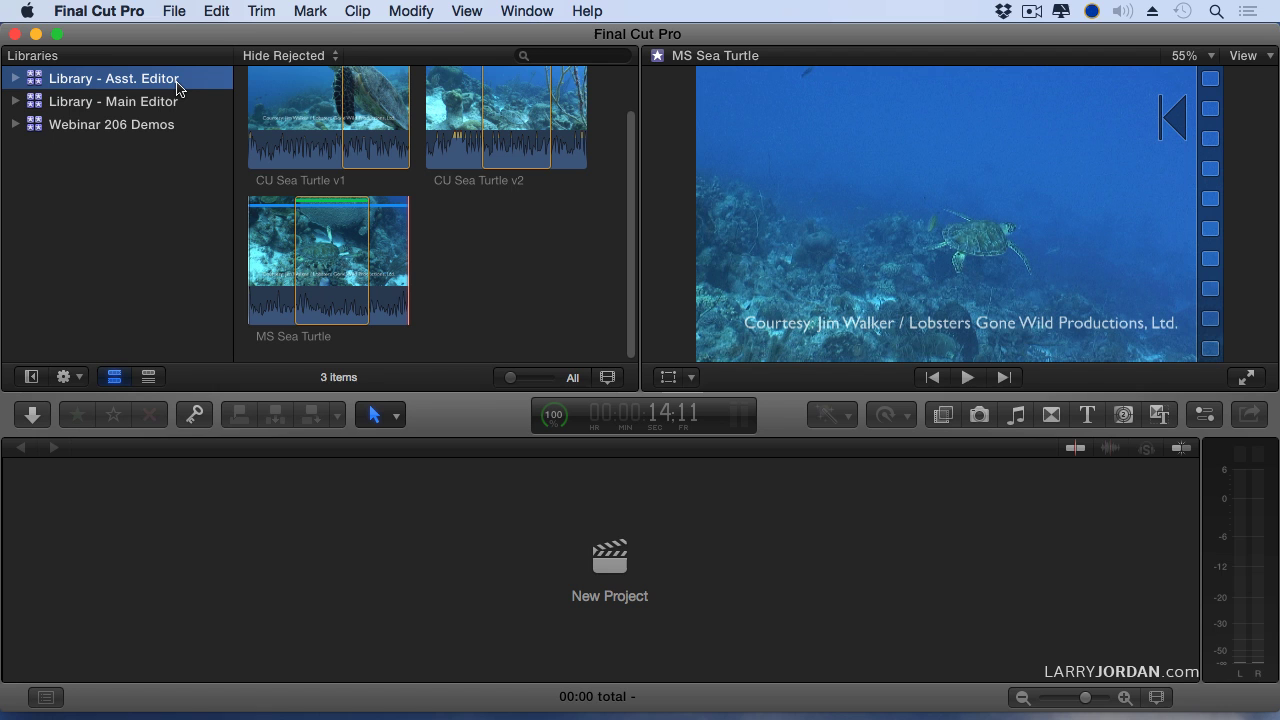
{"action": "left_click", "coordinate": [180, 104]}
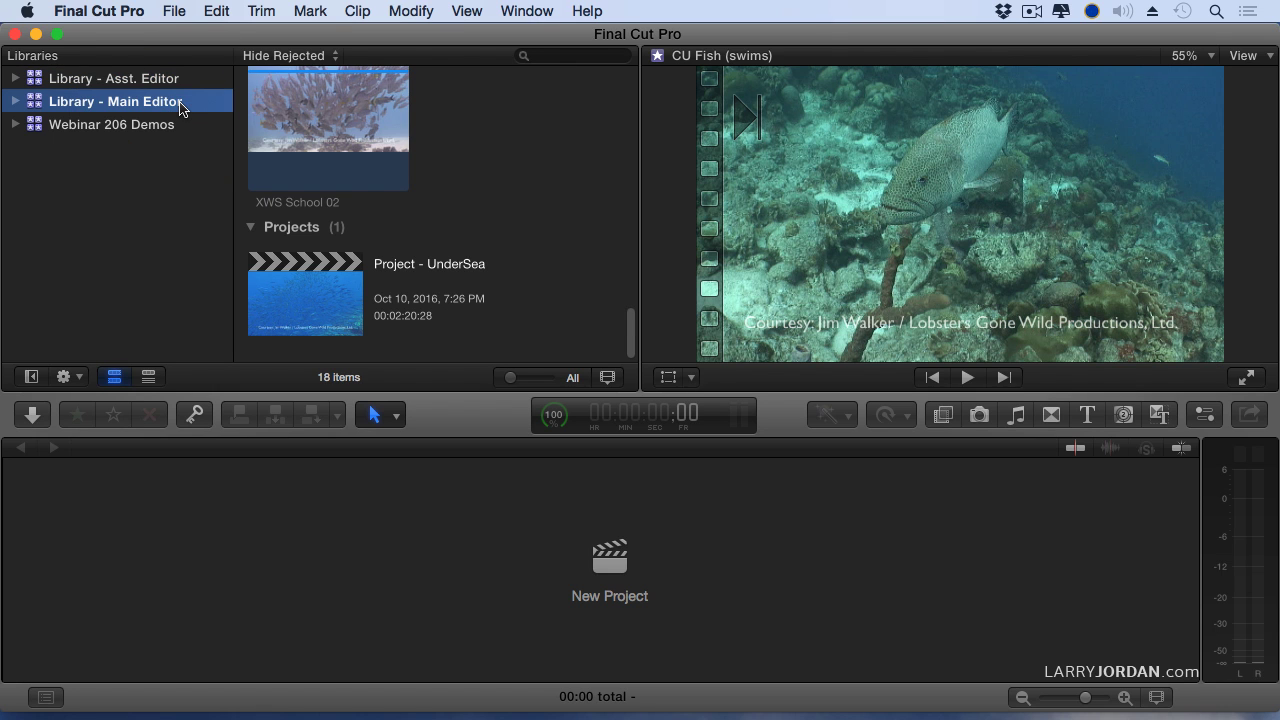
{"action": "mouse_move", "coordinate": [180, 108]}
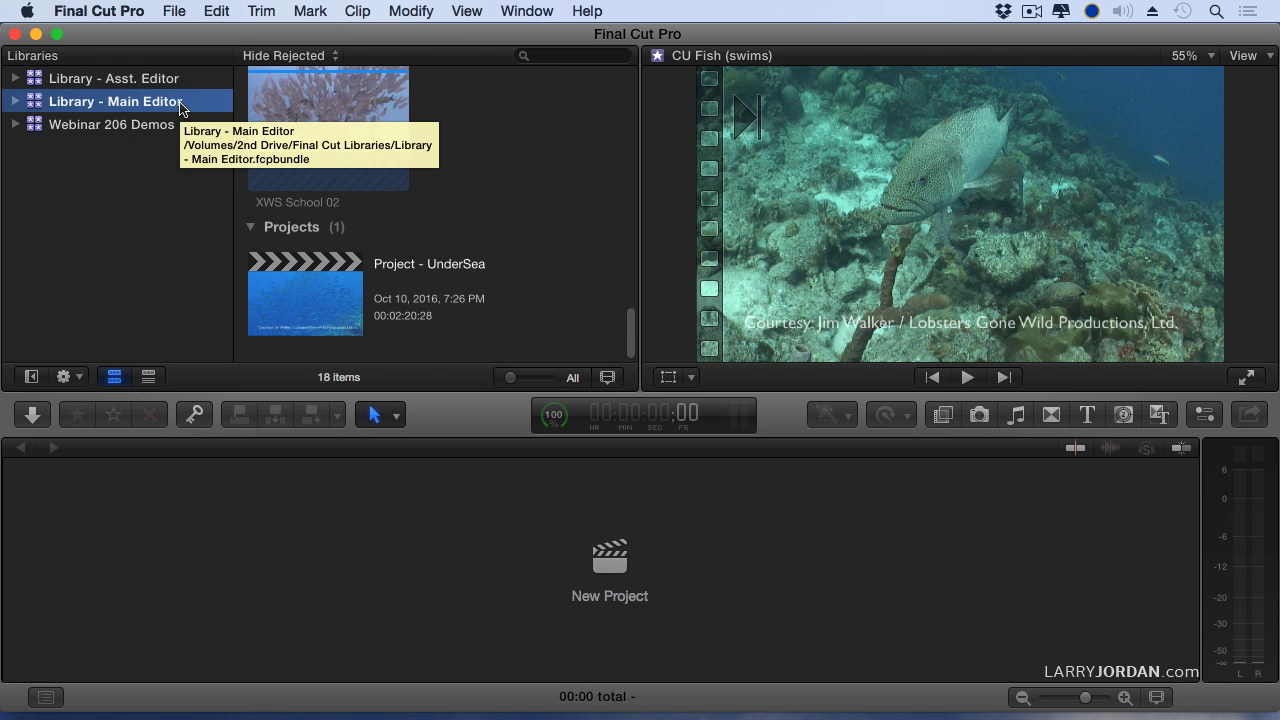
{"action": "left_click", "coordinate": [311, 115]}
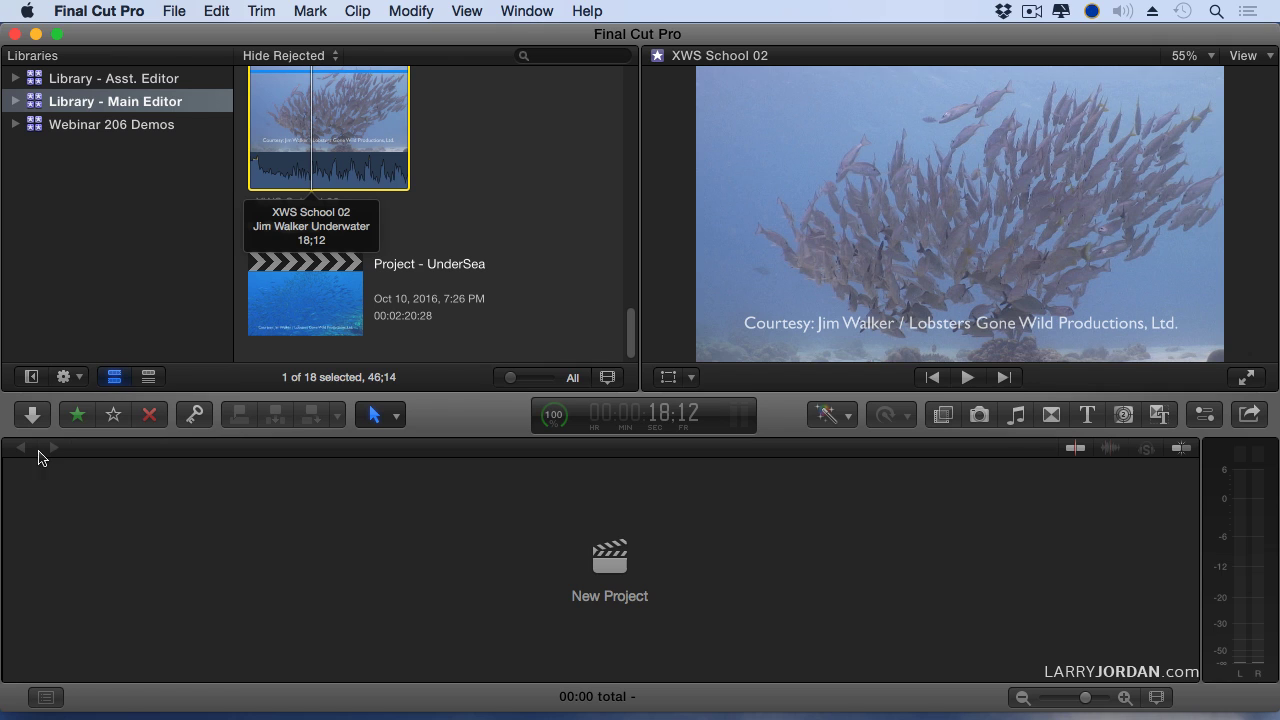
{"action": "scroll", "coordinate": [358, 242], "scroll_direction": "up", "scroll_amount": 10}
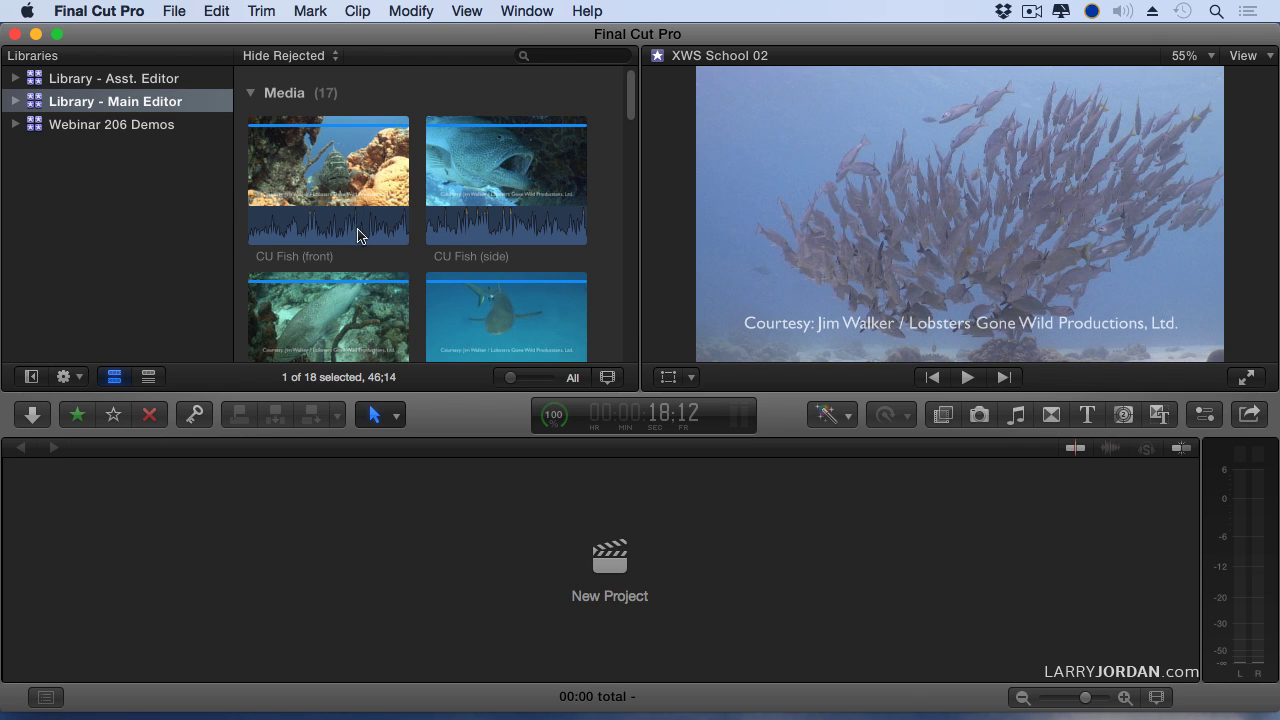
{"action": "left_click", "coordinate": [104, 101]}
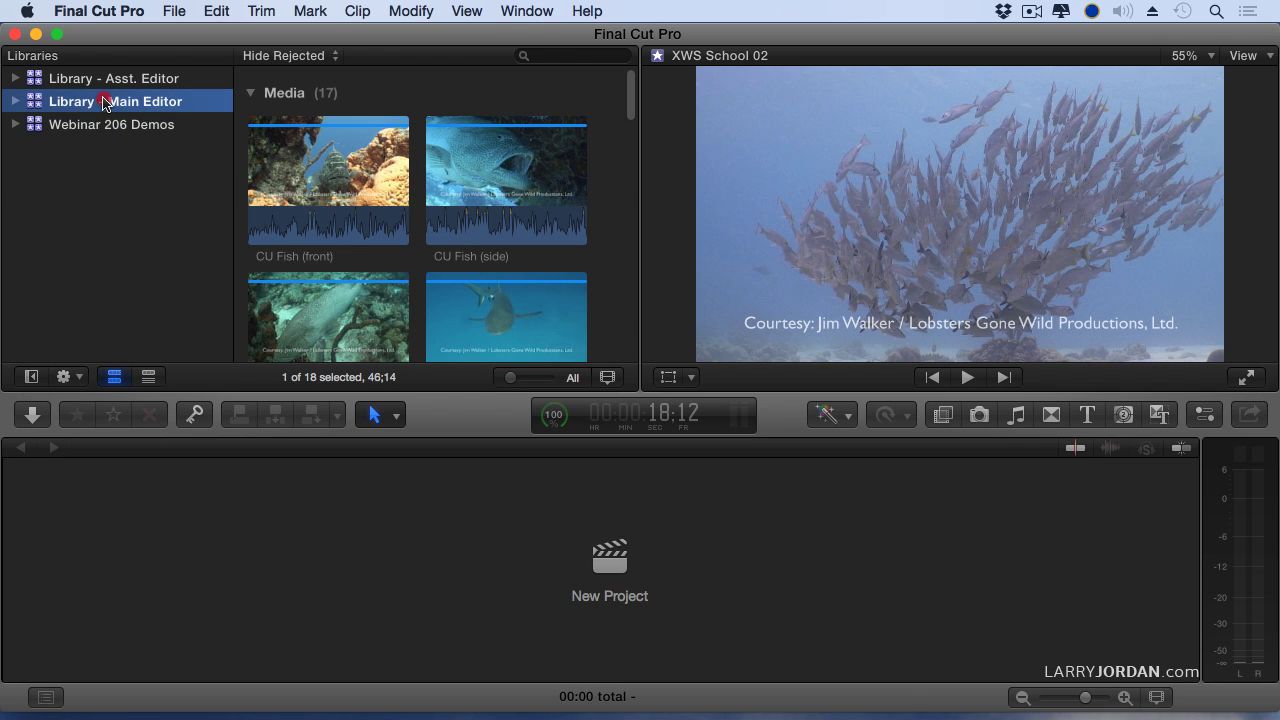
- Open Project - UnderSea from Main Editor's Projects and scrub the playhead into Good Schooling
{"action": "left_click", "coordinate": [15, 101]}
{"action": "left_click", "coordinate": [66, 172]}
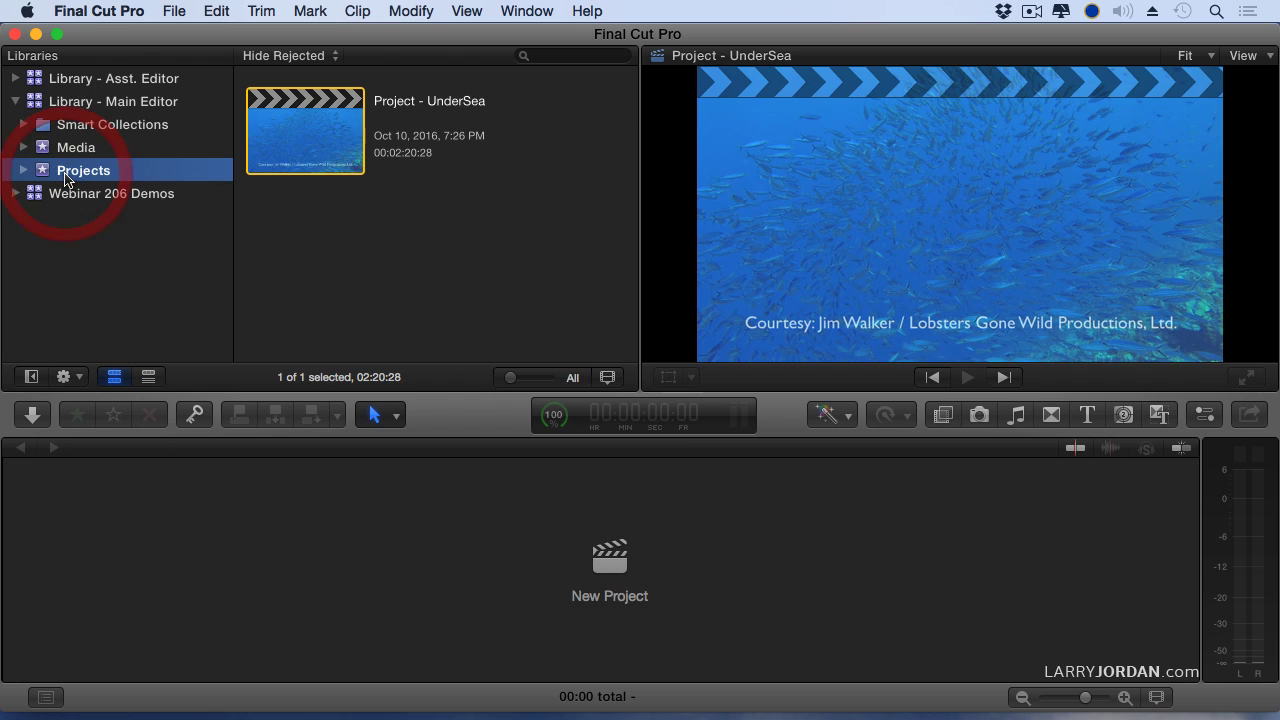
{"action": "double_click", "coordinate": [330, 126]}
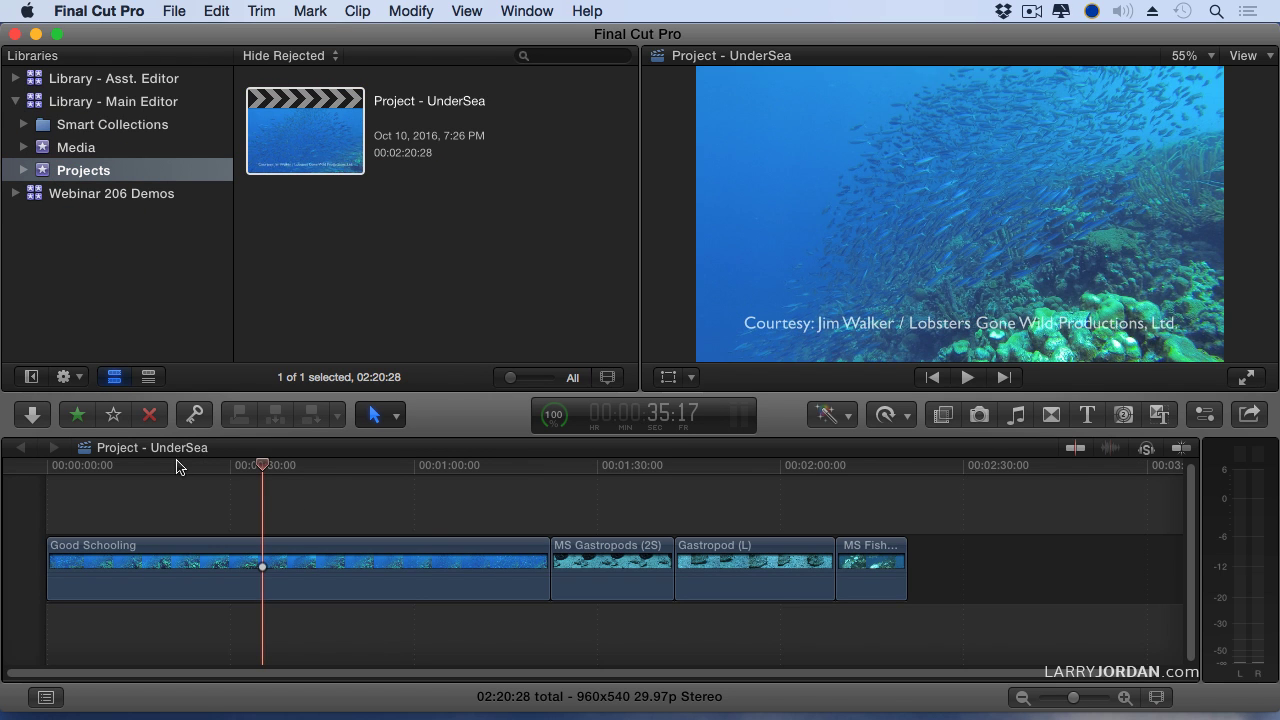
{"action": "left_click_drag", "start_coordinate": [180, 467], "coordinate": [309, 465]}
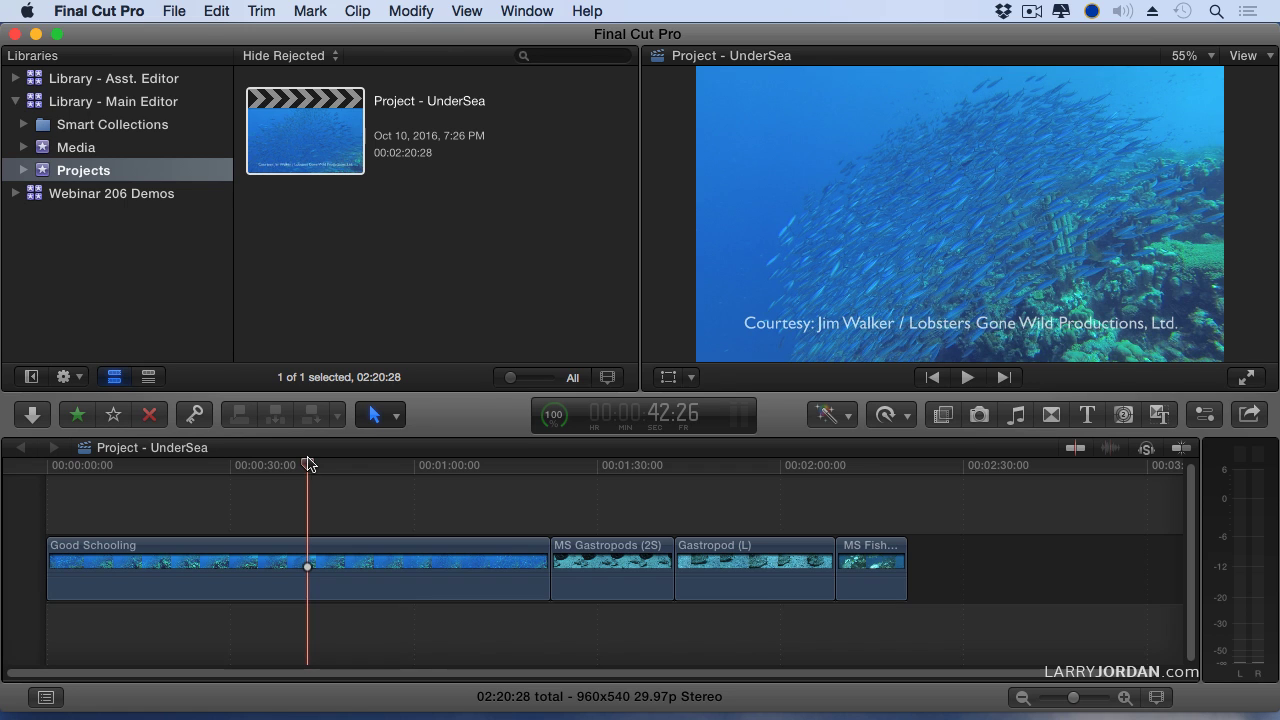
- Expand Library - Asst. Editor's Media event to reveal its keyword collections
{"action": "left_click", "coordinate": [16, 103]}
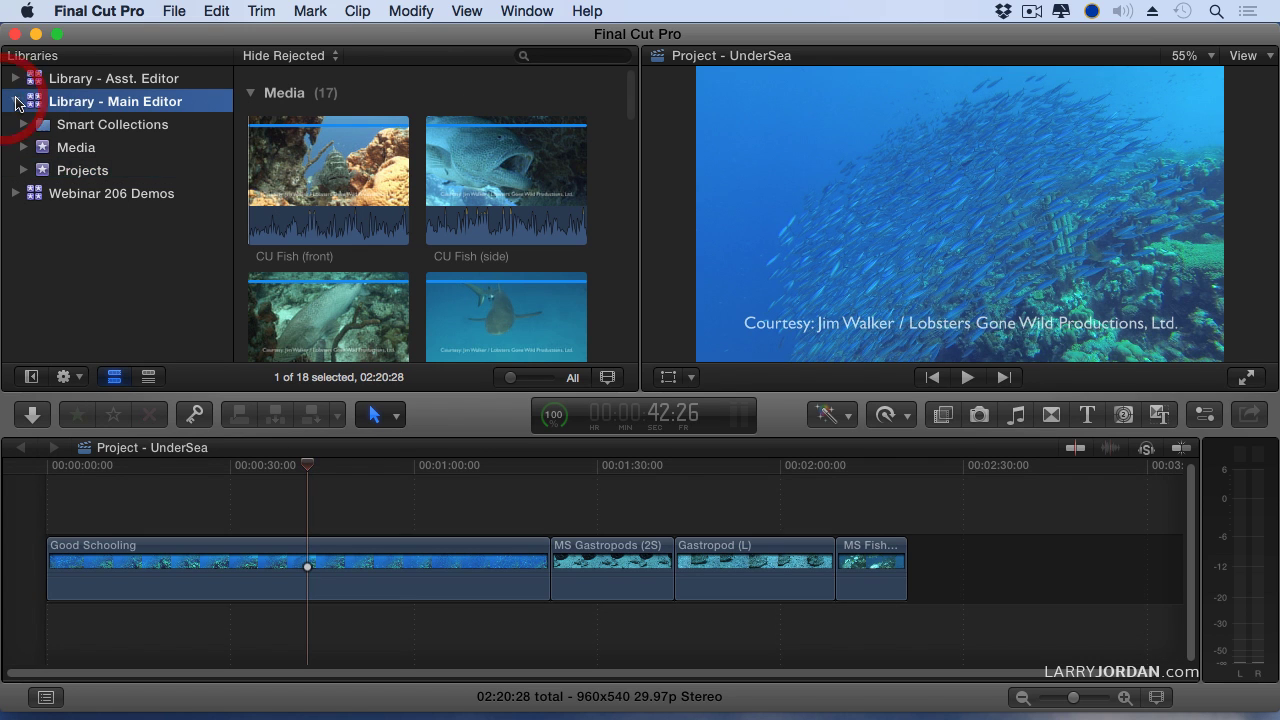
{"action": "left_click", "coordinate": [16, 103]}
{"action": "left_click", "coordinate": [15, 78]}
{"action": "left_click", "coordinate": [70, 124]}
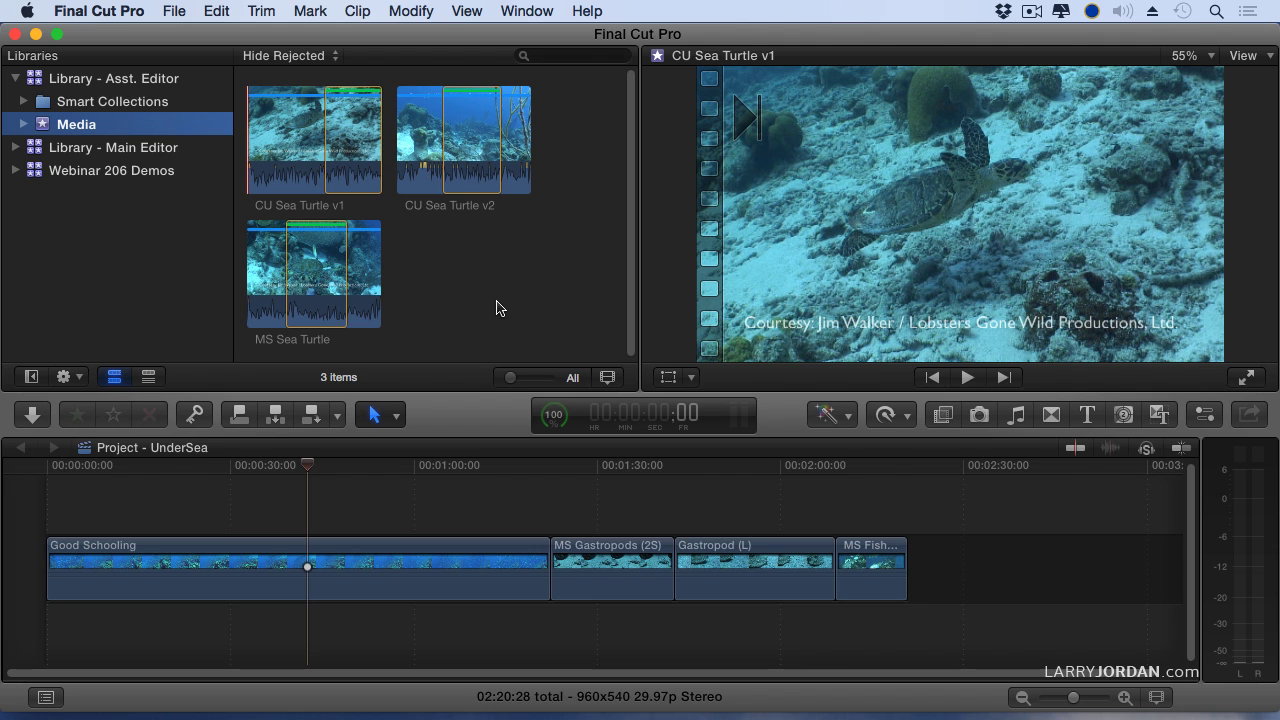
{"action": "left_click", "coordinate": [22, 125]}
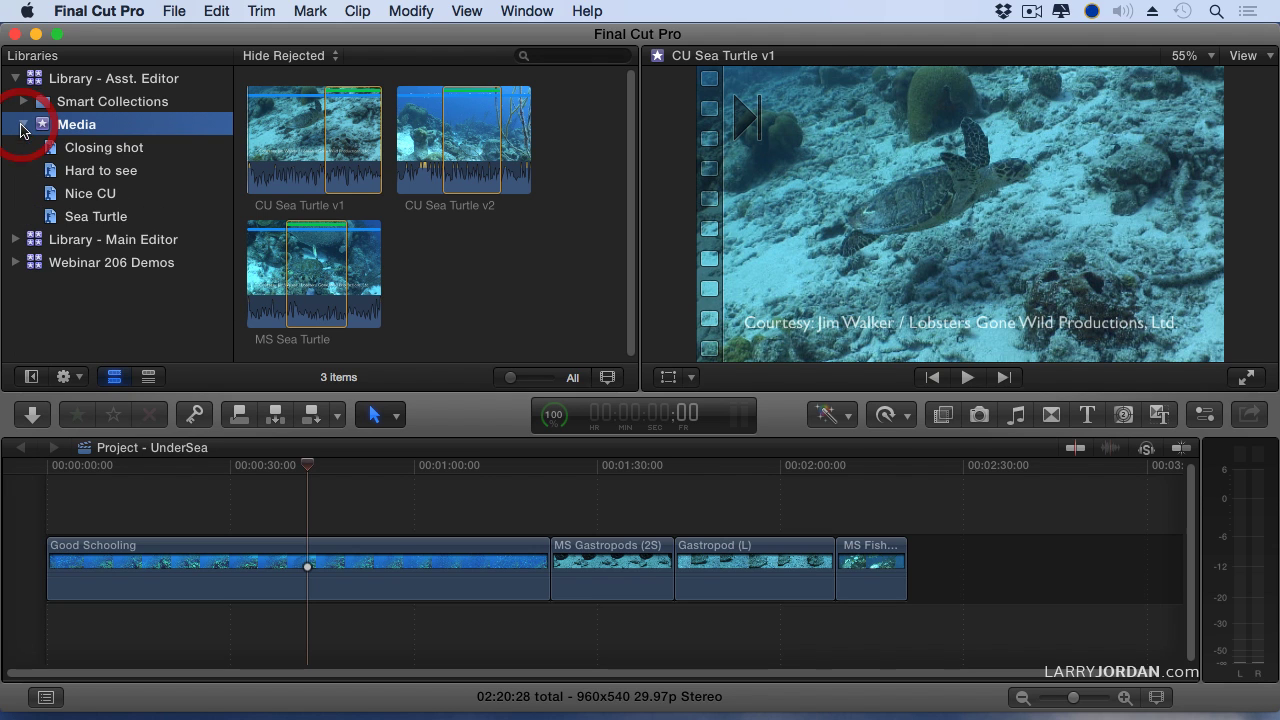
- View the Closing shot, Hard to see, Nice CU and Sea Turtle keyword collections in turn
{"action": "left_click", "coordinate": [124, 147]}
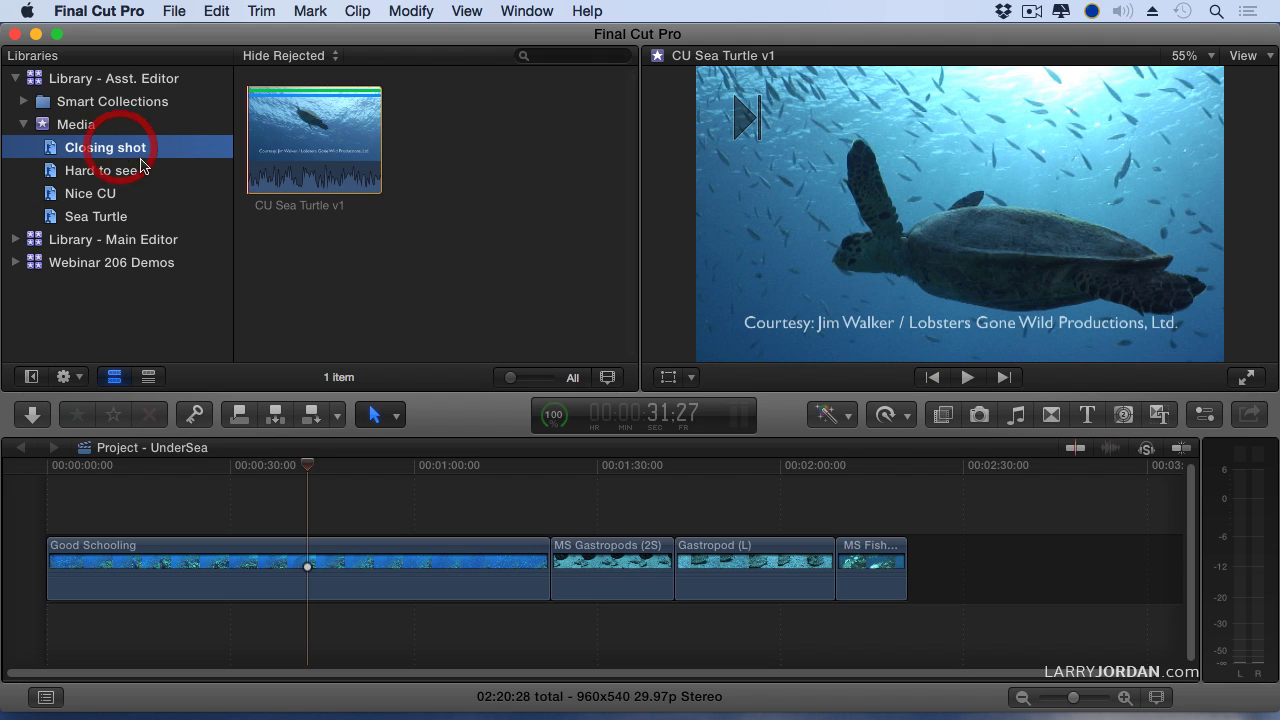
{"action": "left_click", "coordinate": [92, 175]}
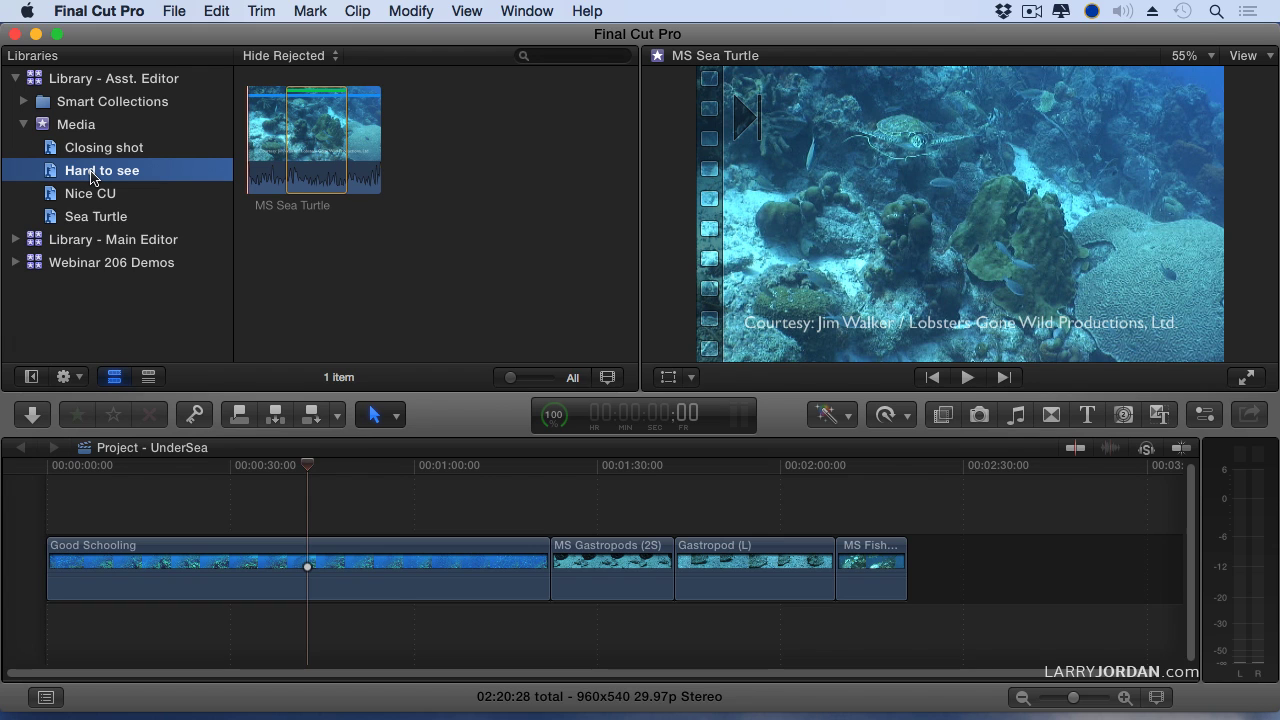
{"action": "left_click", "coordinate": [88, 196]}
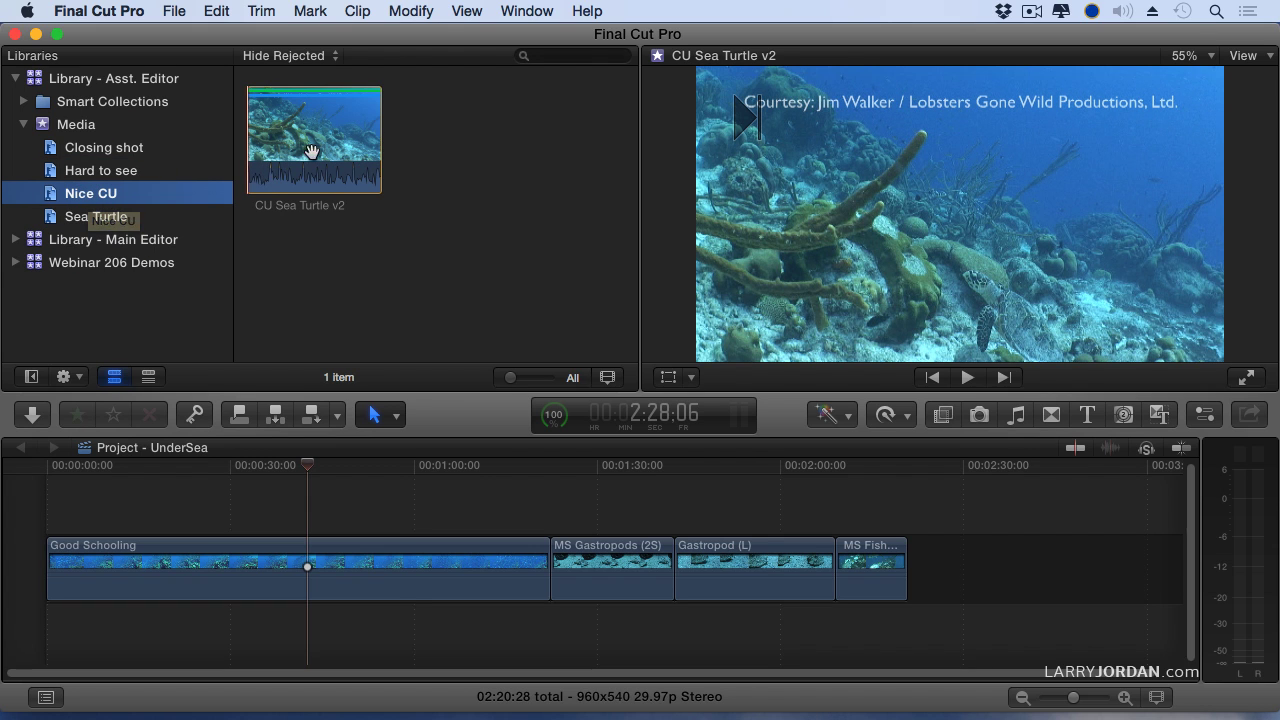
{"action": "left_click", "coordinate": [82, 216]}
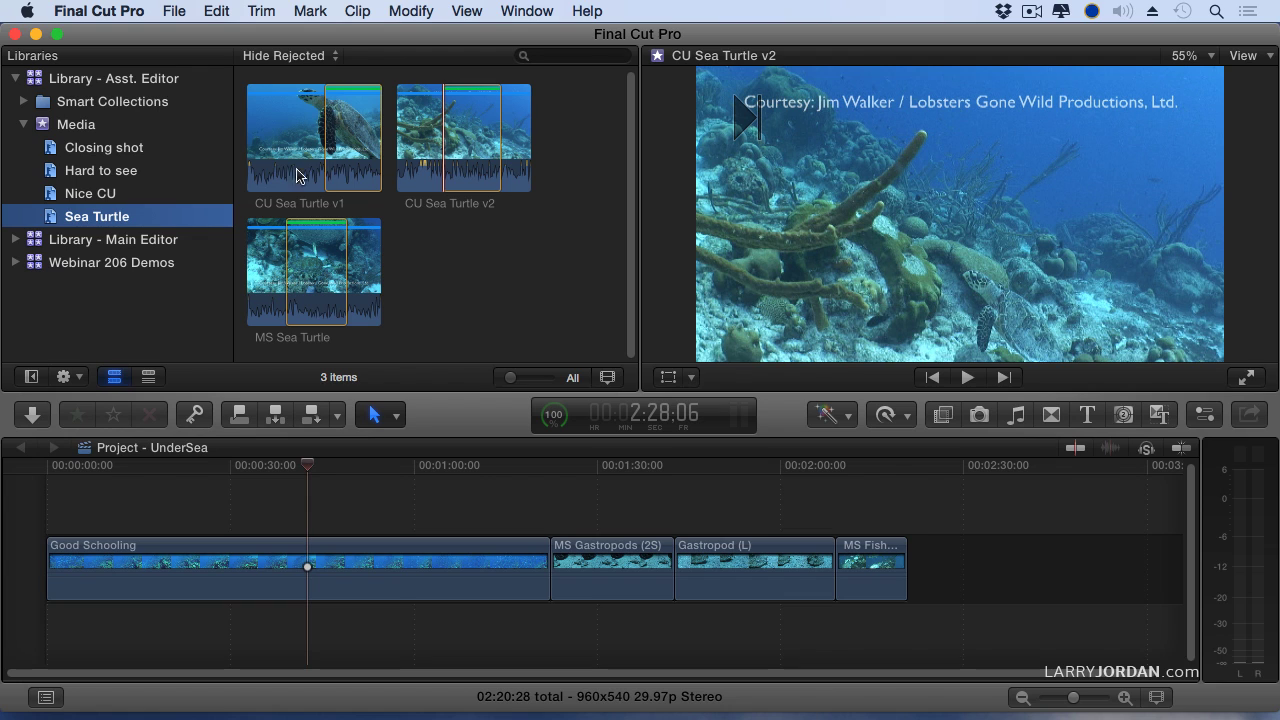
- Create a new event named 'Logged Footage 161012' in the Asst. Editor library
{"action": "key", "text": "alt+n"}
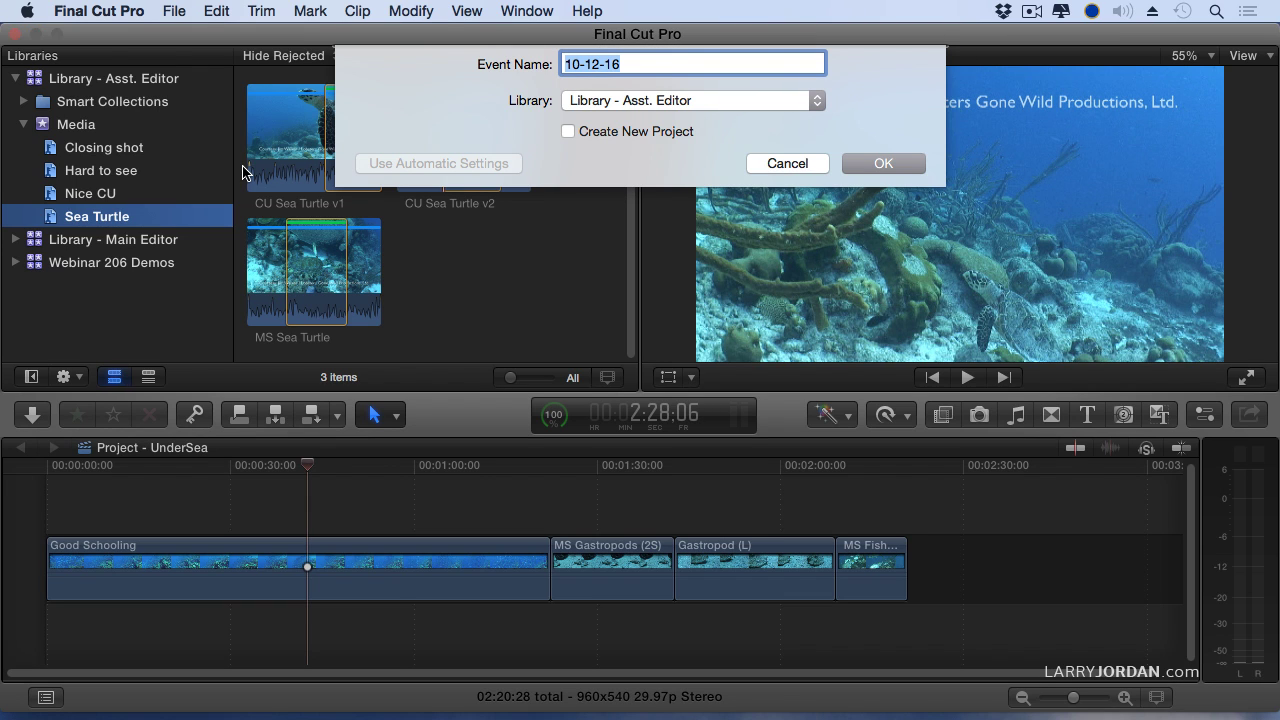
{"action": "type", "text": "Logged Footage 161"}
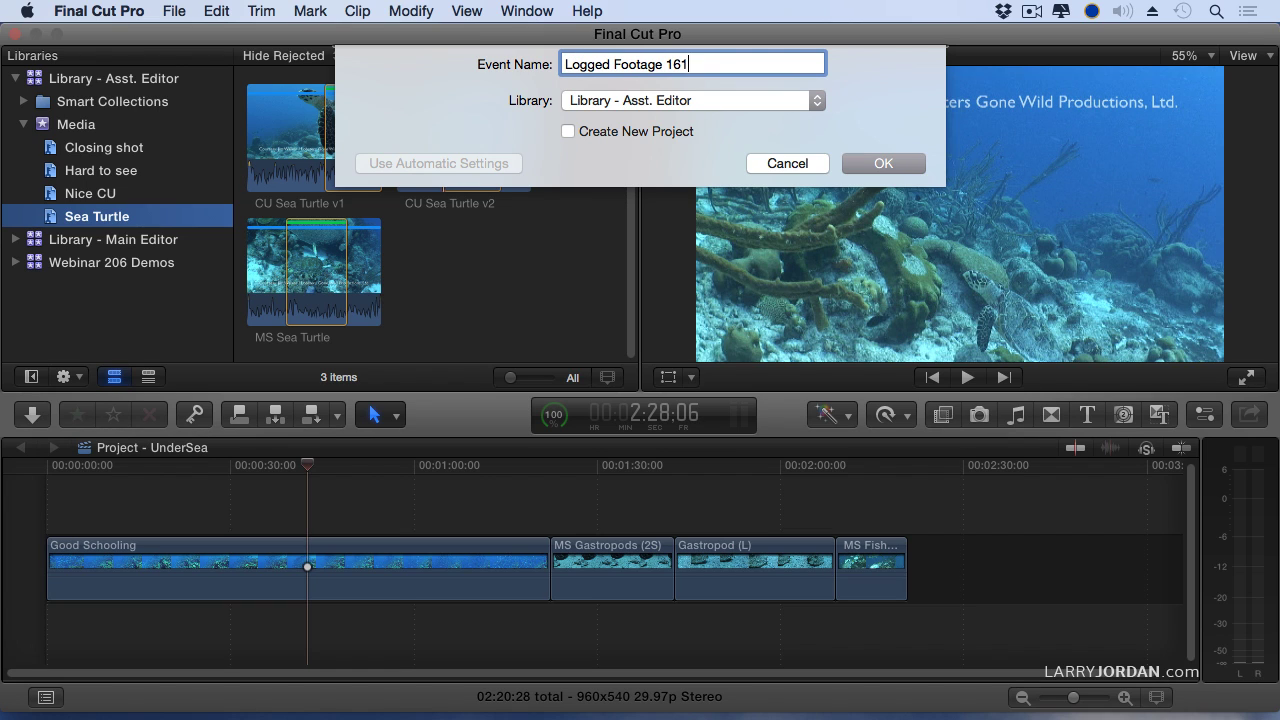
{"action": "type", "text": "012"}
{"action": "left_click", "coordinate": [884, 164]}
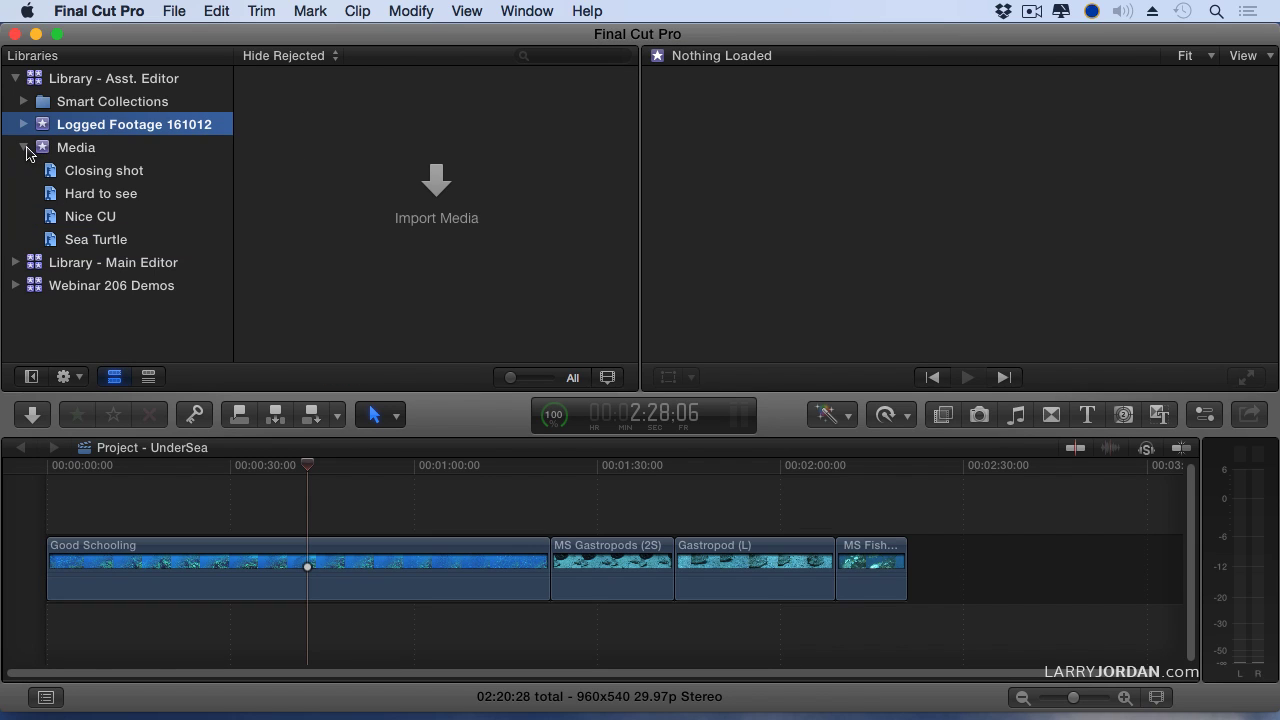
- Move the three sea turtle clips from Media into the Logged Footage 161012 event
{"action": "left_click", "coordinate": [24, 147]}
{"action": "left_click", "coordinate": [72, 147]}
{"action": "left_click", "coordinate": [80, 130]}
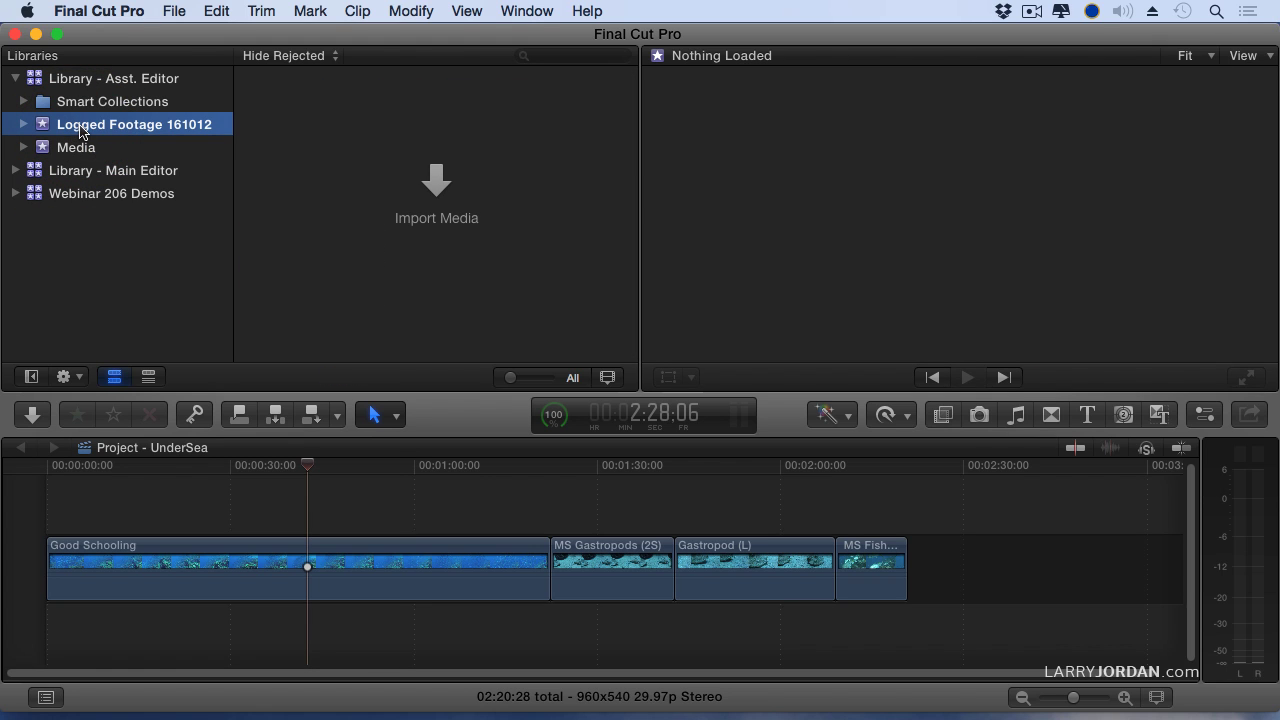
{"action": "left_click", "coordinate": [68, 148]}
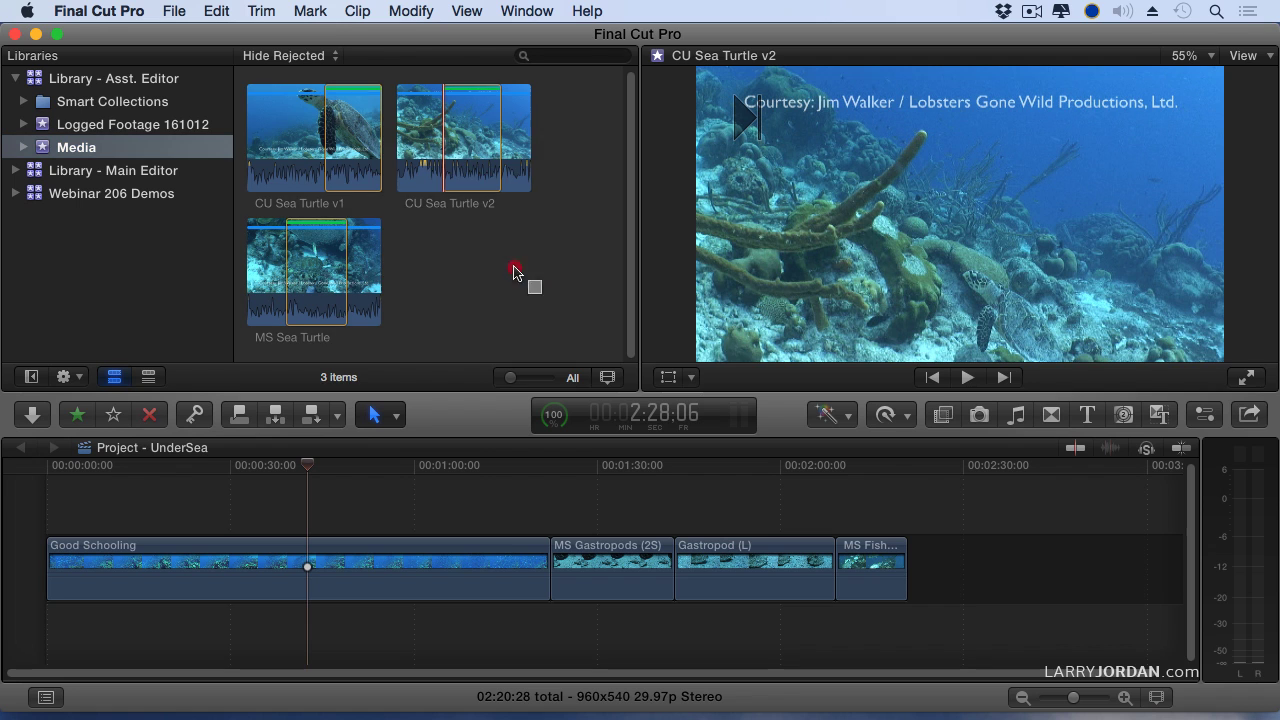
{"action": "left_click_drag", "start_coordinate": [482, 245], "coordinate": [255, 90]}
{"action": "left_click_drag", "start_coordinate": [345, 130], "coordinate": [155, 127]}
{"action": "left_click", "coordinate": [155, 127]}
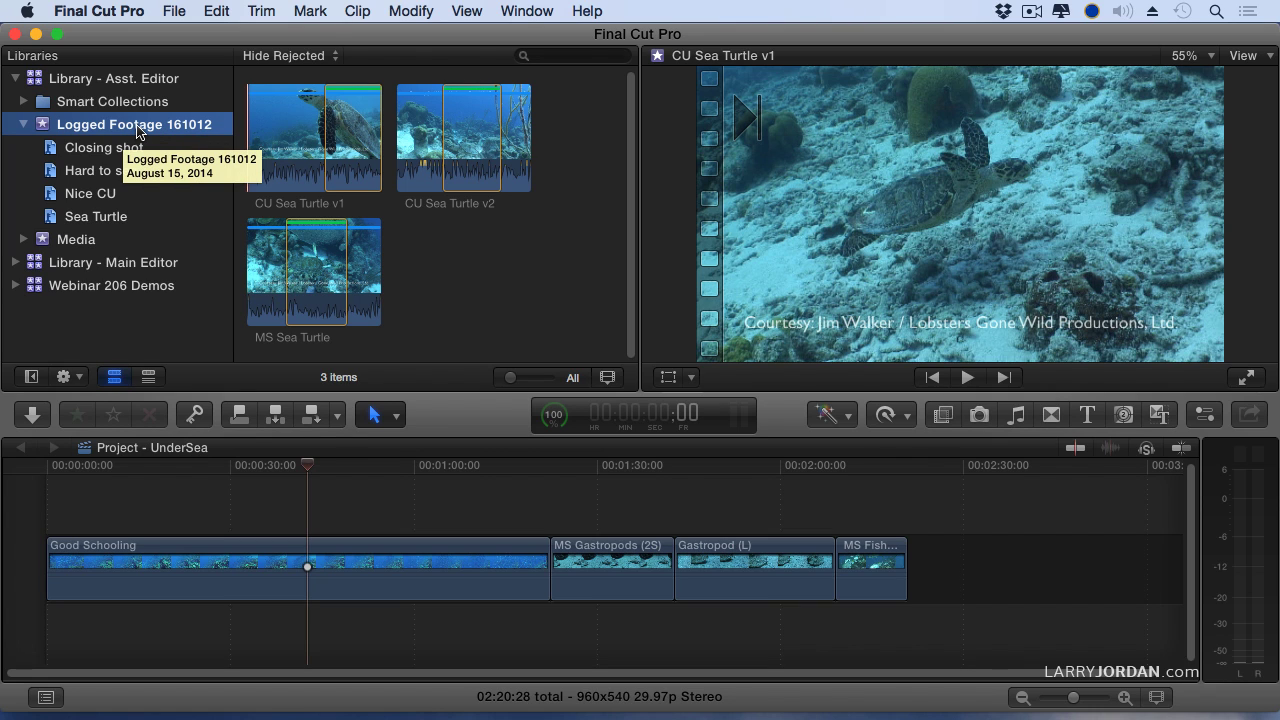
- Export the Logged Footage 161012 event as version 1.5 XML, saved to the Desktop
{"action": "left_click", "coordinate": [140, 125]}
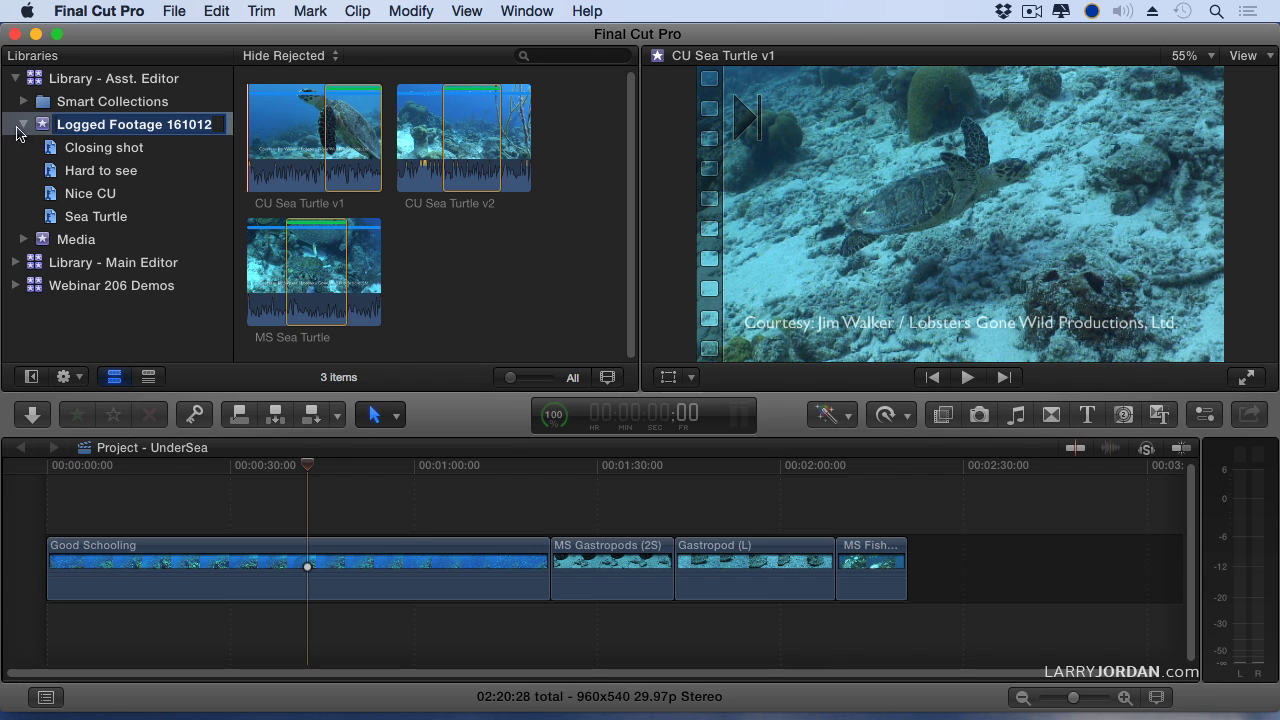
{"action": "left_click", "coordinate": [30, 56]}
{"action": "left_click", "coordinate": [172, 11]}
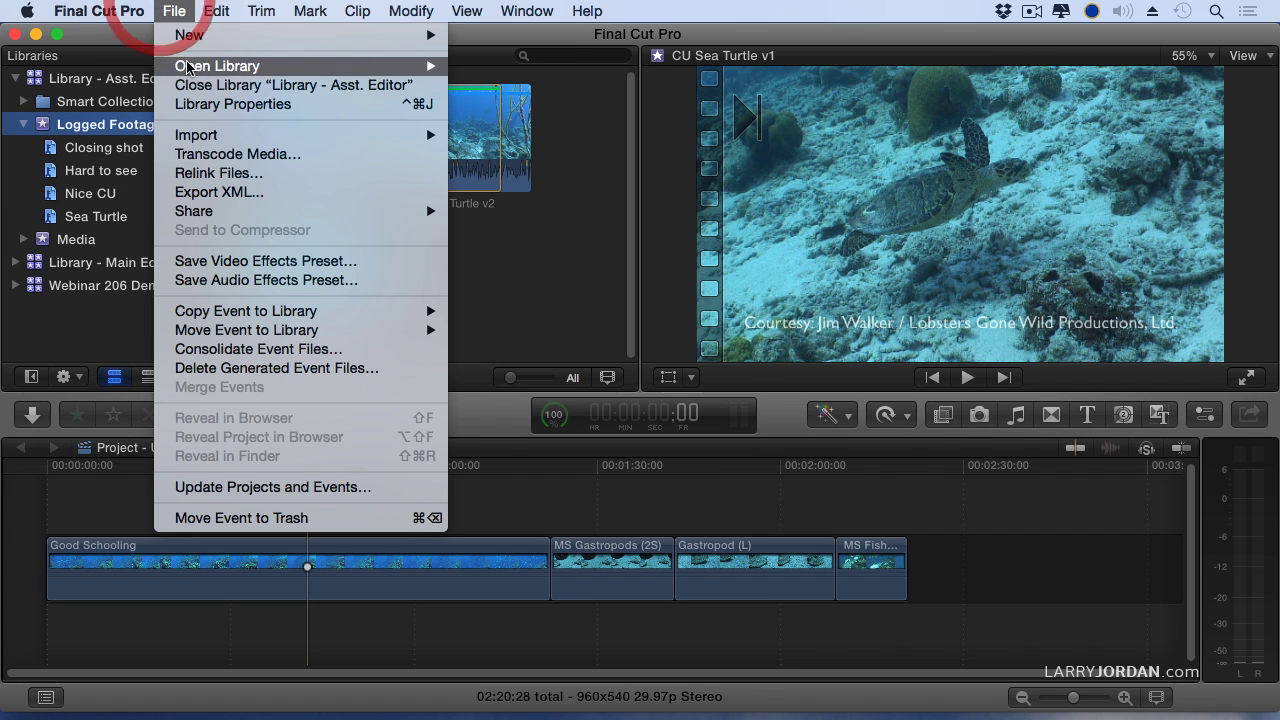
{"action": "mouse_move", "coordinate": [231, 213]}
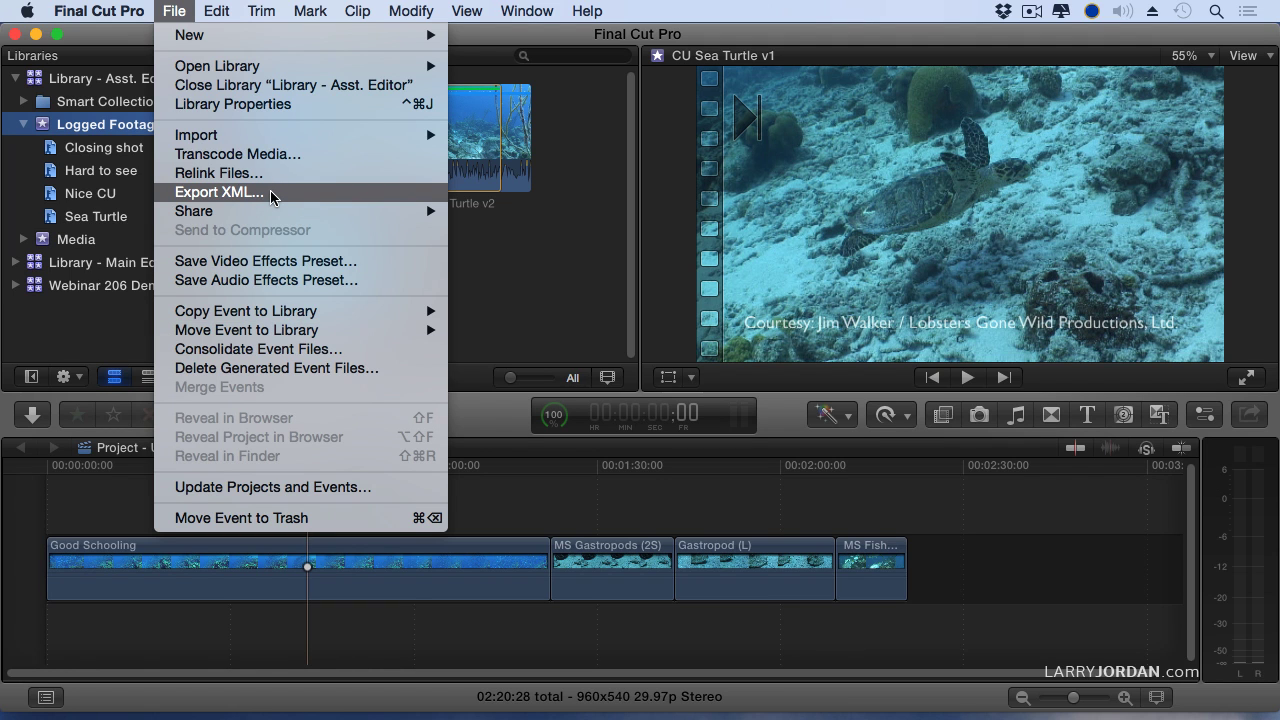
{"action": "left_click", "coordinate": [272, 193]}
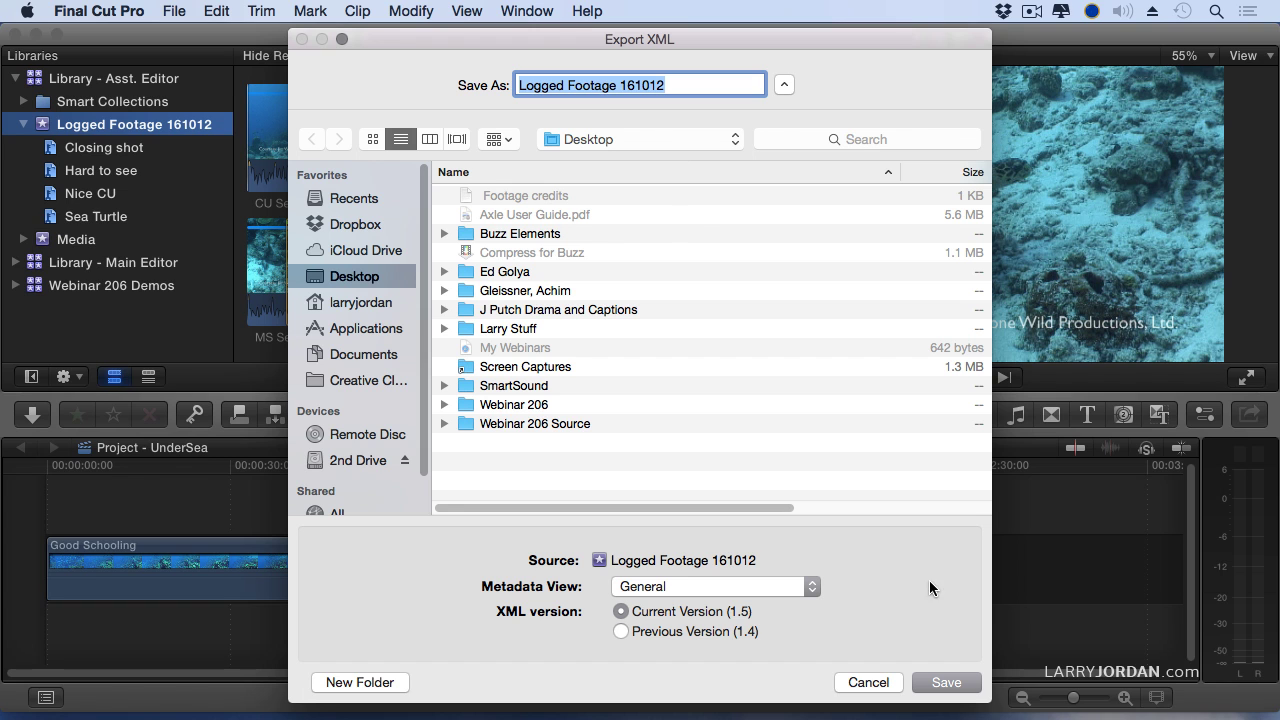
{"action": "left_click", "coordinate": [945, 682]}
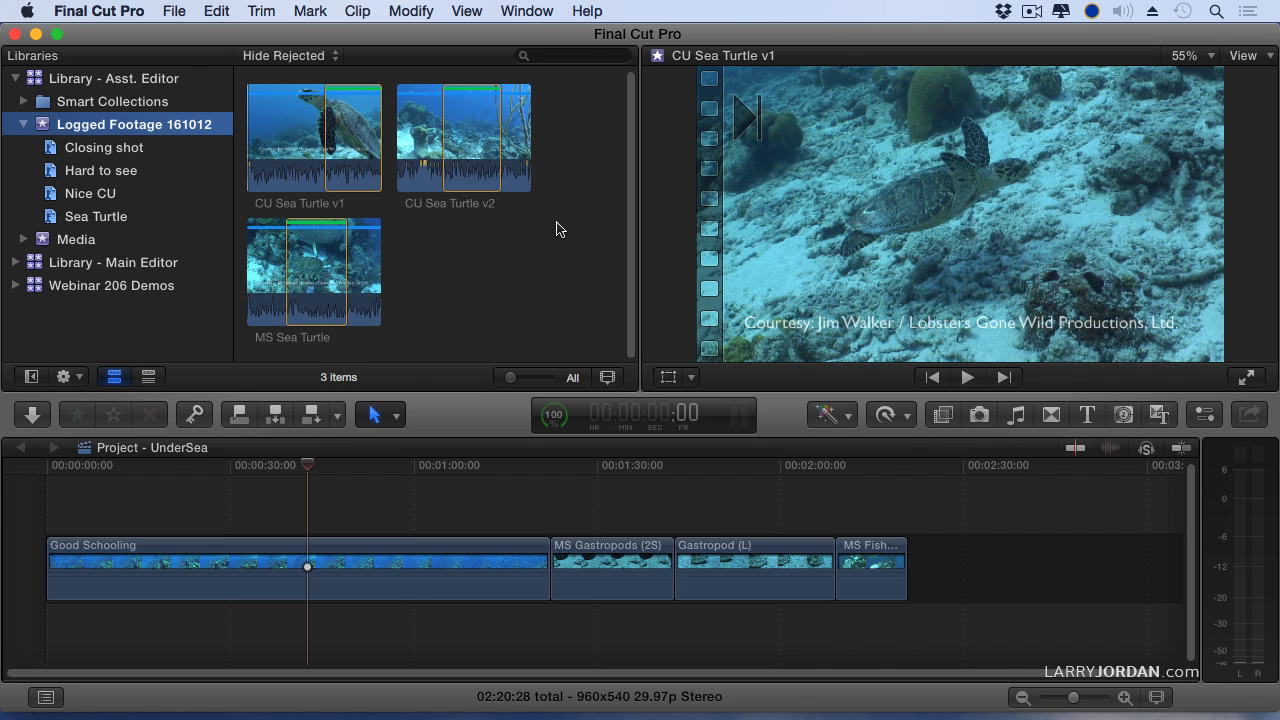
- Close Library - Asst. Editor, leaving Library - Main Editor selected
{"action": "right_click", "coordinate": [119, 79]}
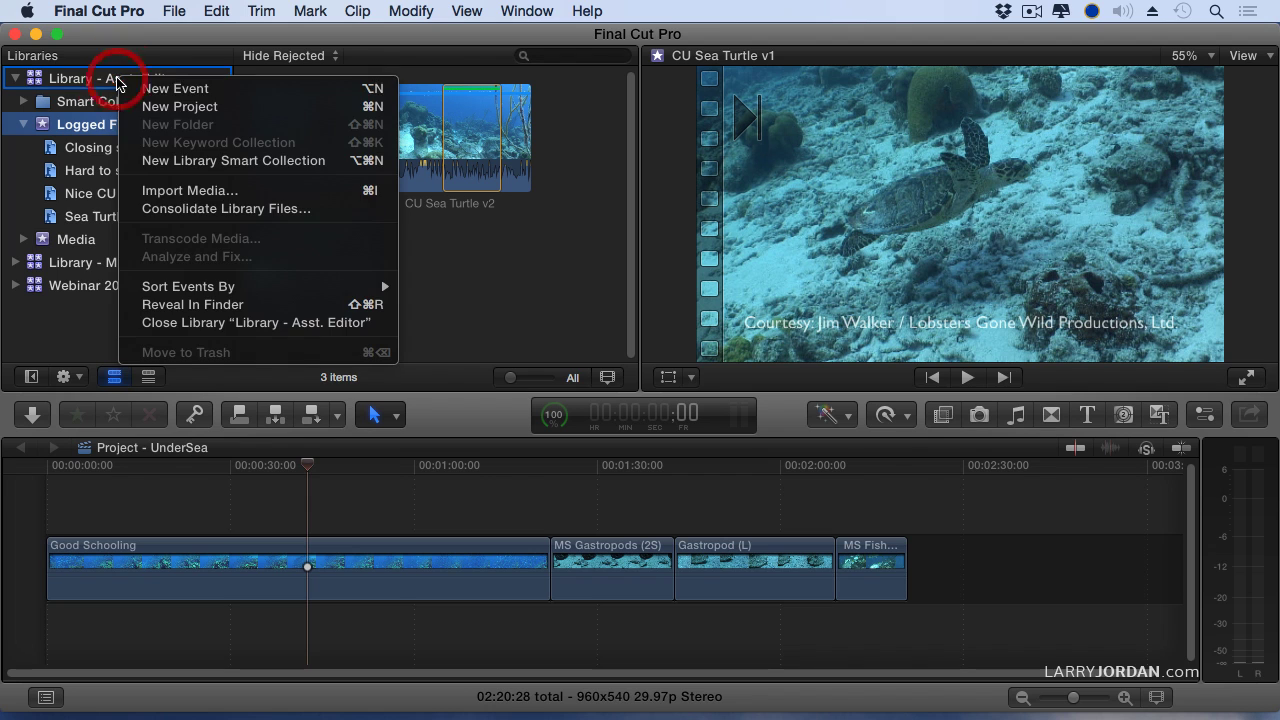
{"action": "left_click", "coordinate": [259, 326]}
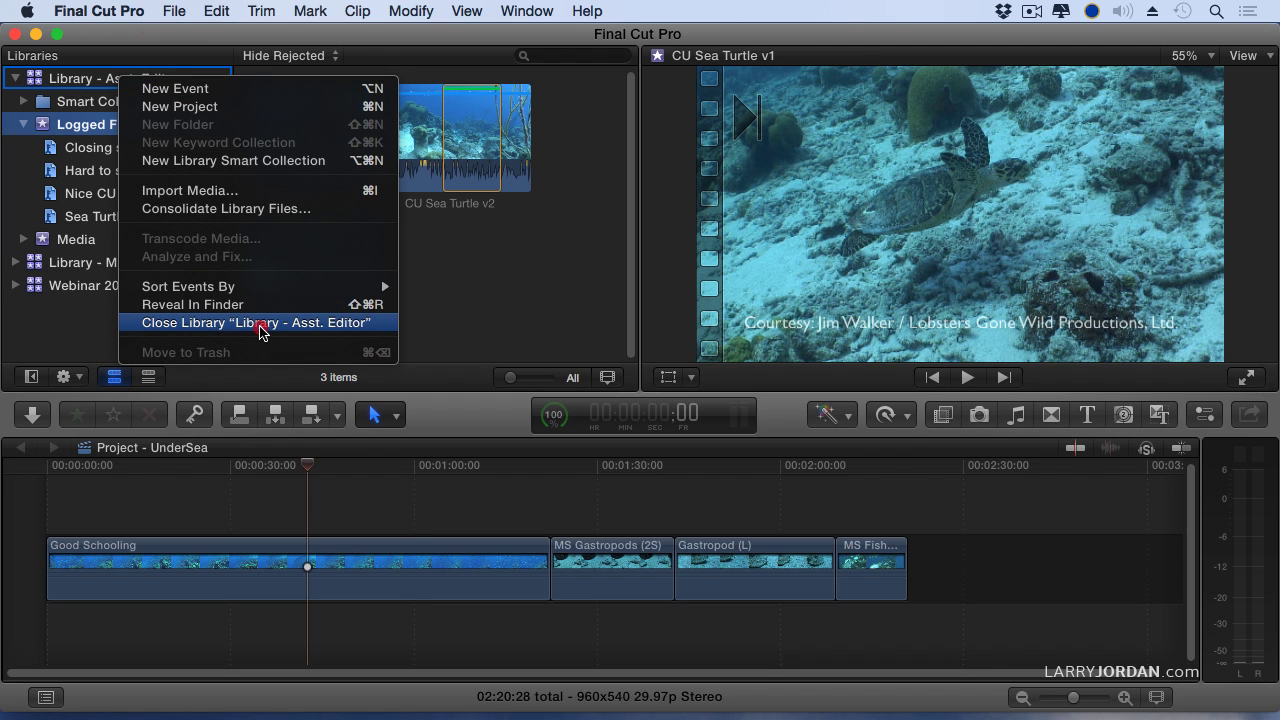
{"action": "left_click", "coordinate": [88, 90]}
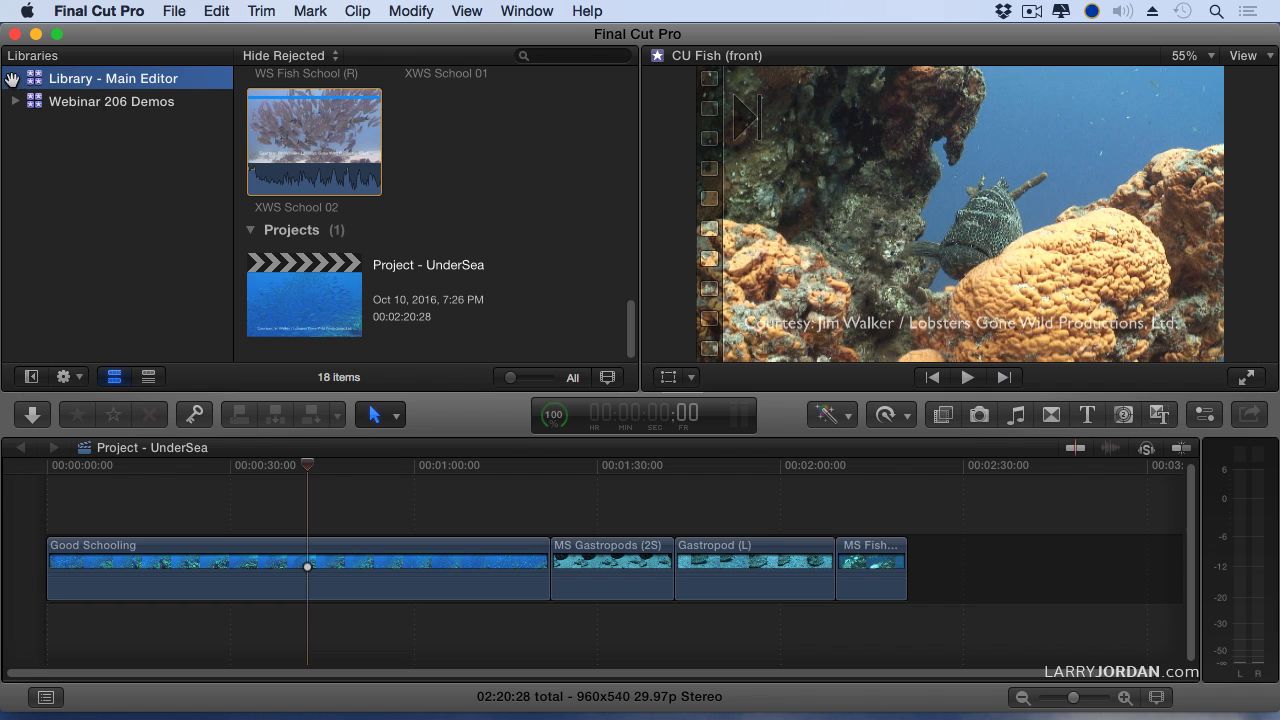
- Expand Library - Main Editor and look through the 17 clips in its Media event
{"action": "left_click", "coordinate": [14, 78]}
{"action": "left_click", "coordinate": [86, 146]}
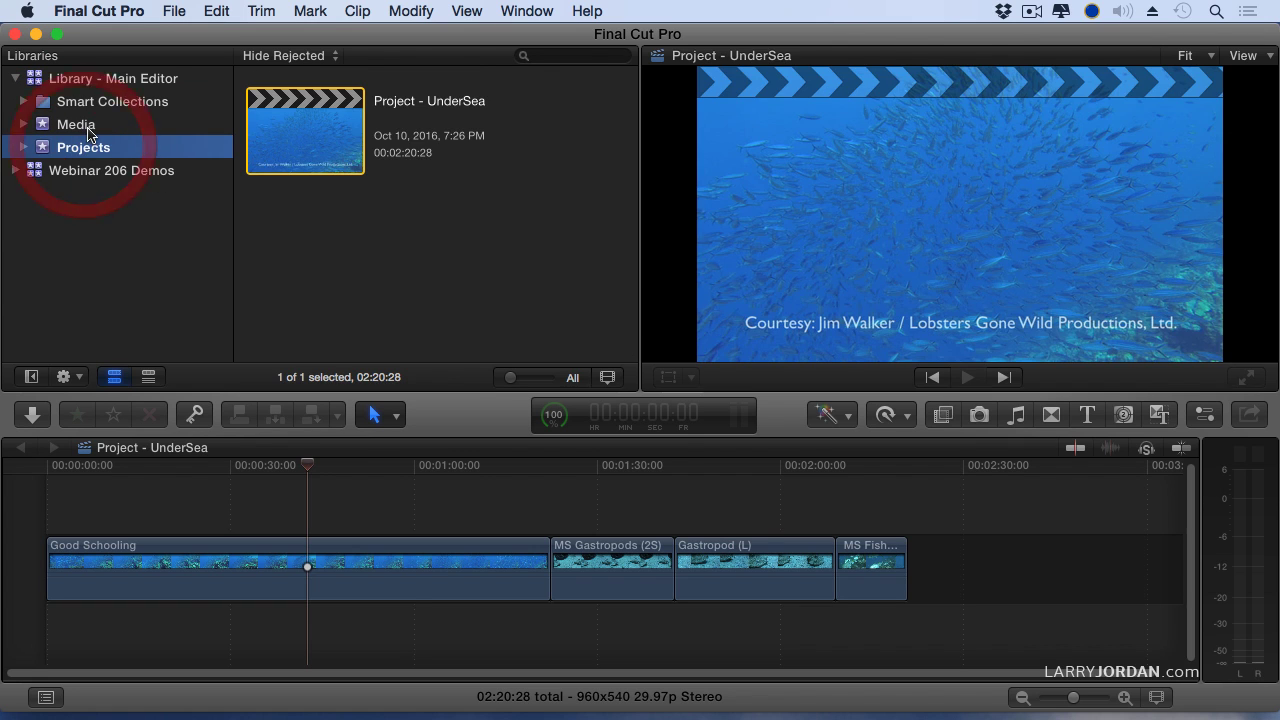
{"action": "left_click", "coordinate": [86, 125]}
{"action": "scroll", "coordinate": [548, 131], "scroll_direction": "down", "scroll_amount": 3}
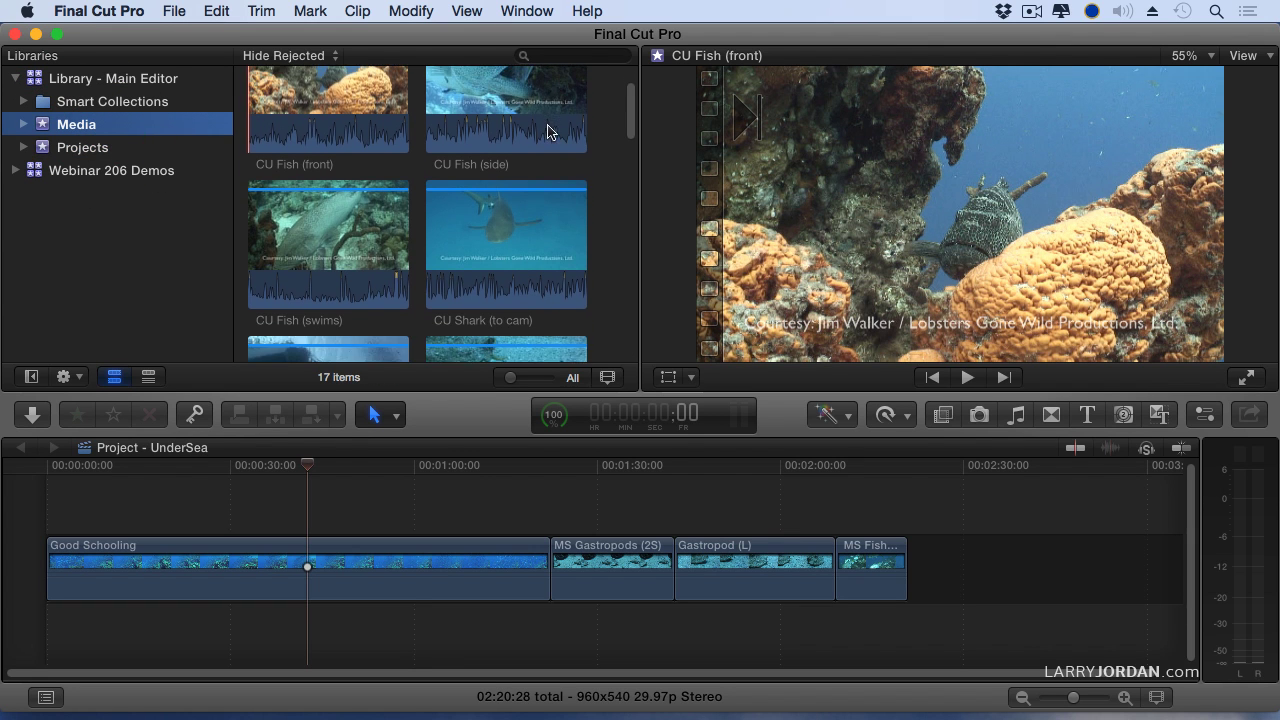
{"action": "scroll", "coordinate": [548, 131], "scroll_direction": "down", "scroll_amount": 5}
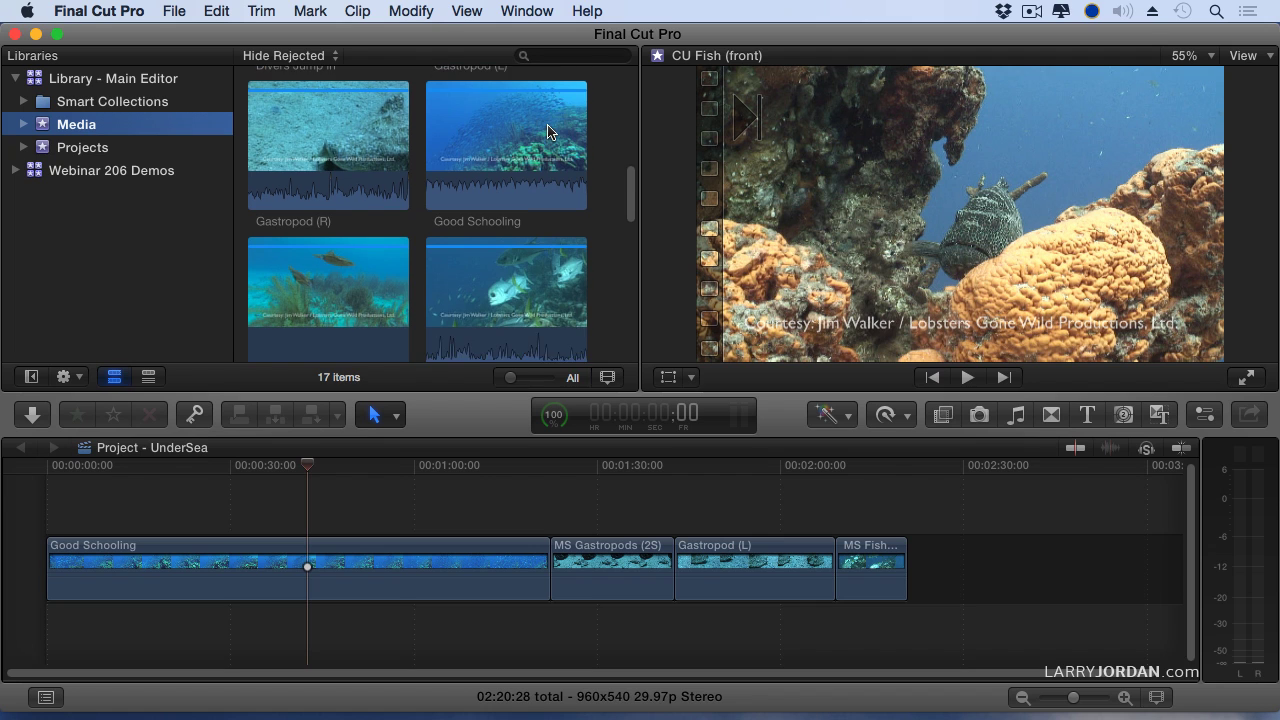
{"action": "scroll", "coordinate": [548, 131], "scroll_direction": "down", "scroll_amount": 5}
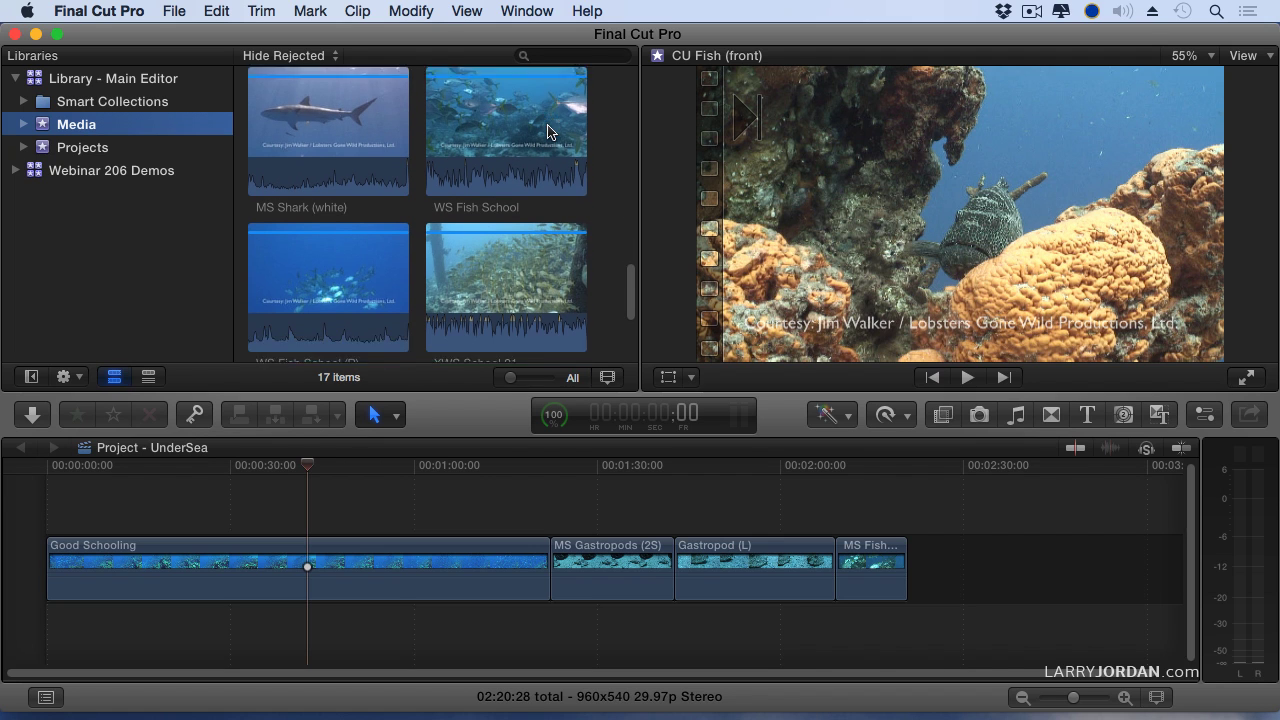
{"action": "scroll", "coordinate": [330, 168], "scroll_direction": "up", "scroll_amount": 10}
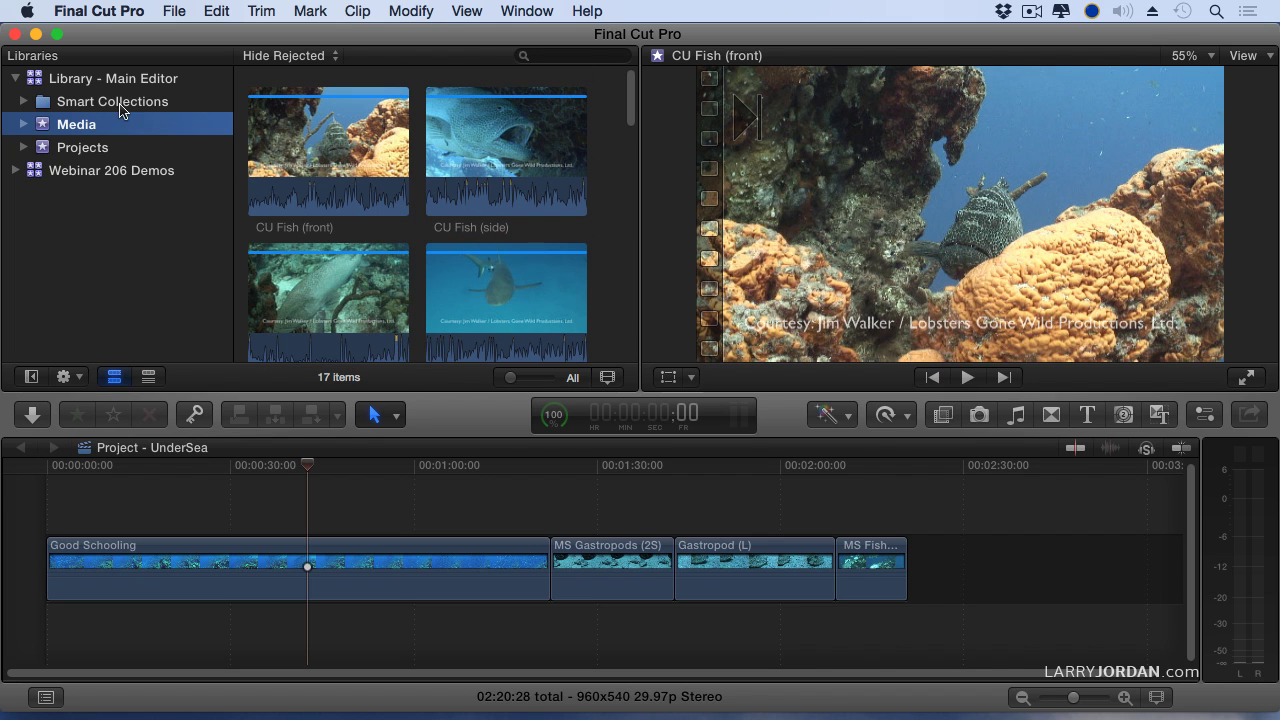
- Import Logged Footage 161012.fcpxml into Library - Main Editor
{"action": "left_click", "coordinate": [100, 78]}
{"action": "left_click", "coordinate": [171, 12]}
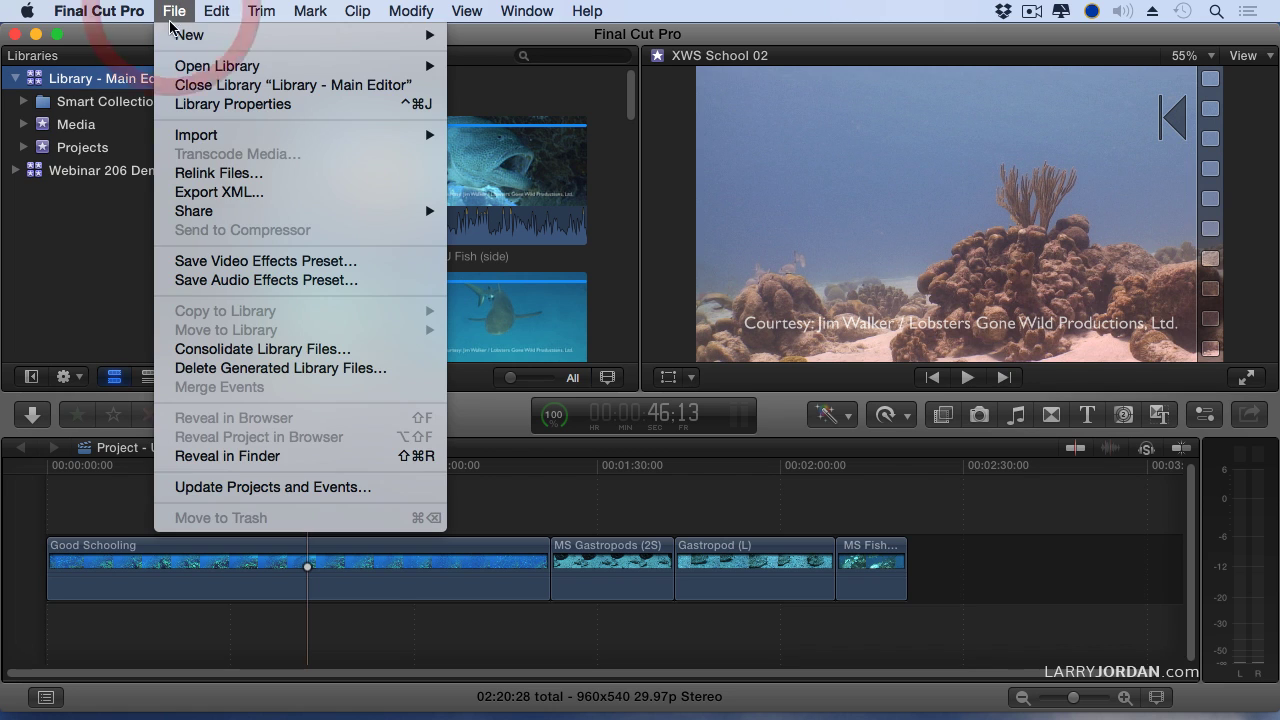
{"action": "mouse_move", "coordinate": [210, 140]}
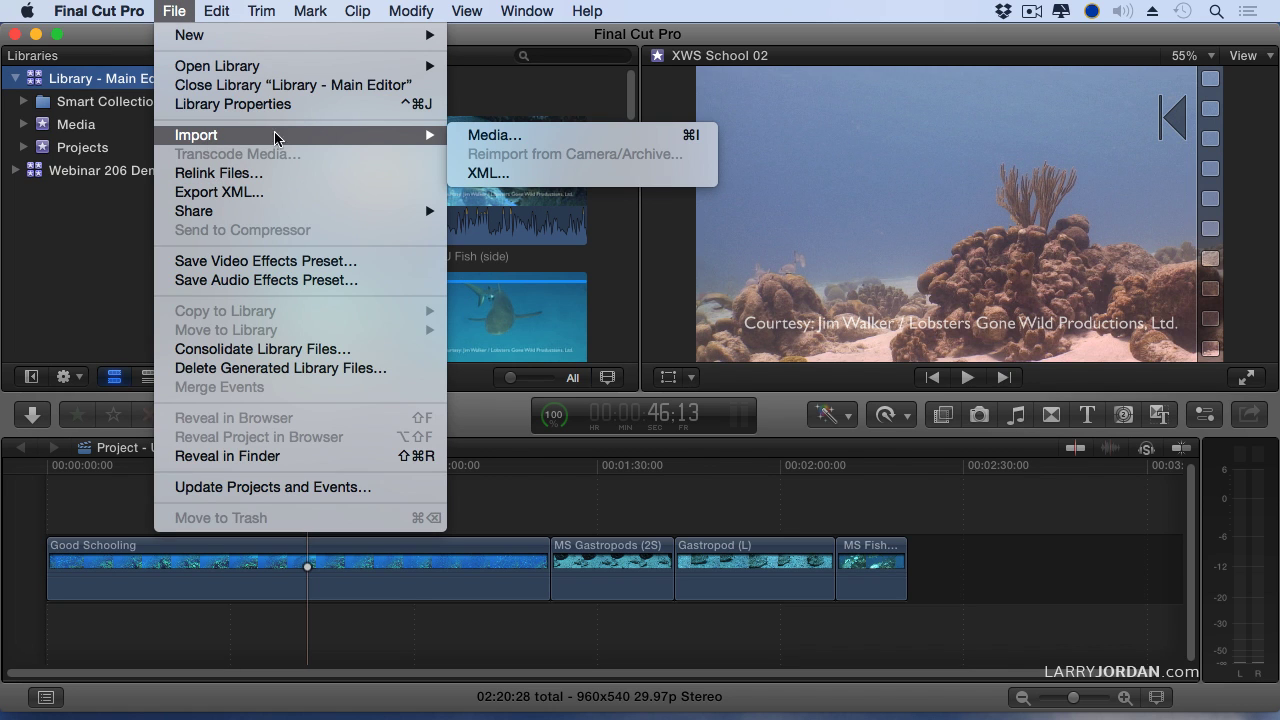
{"action": "left_click", "coordinate": [488, 174]}
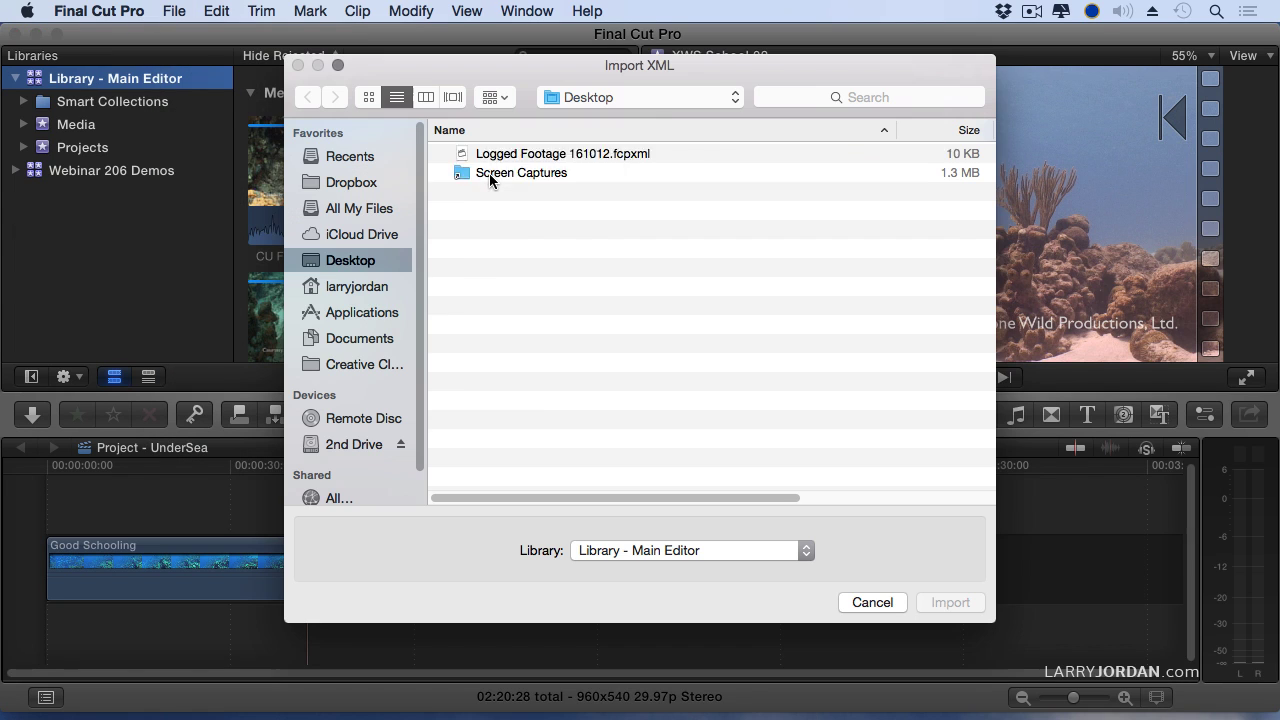
{"action": "left_click", "coordinate": [574, 306]}
{"action": "left_click", "coordinate": [966, 604]}
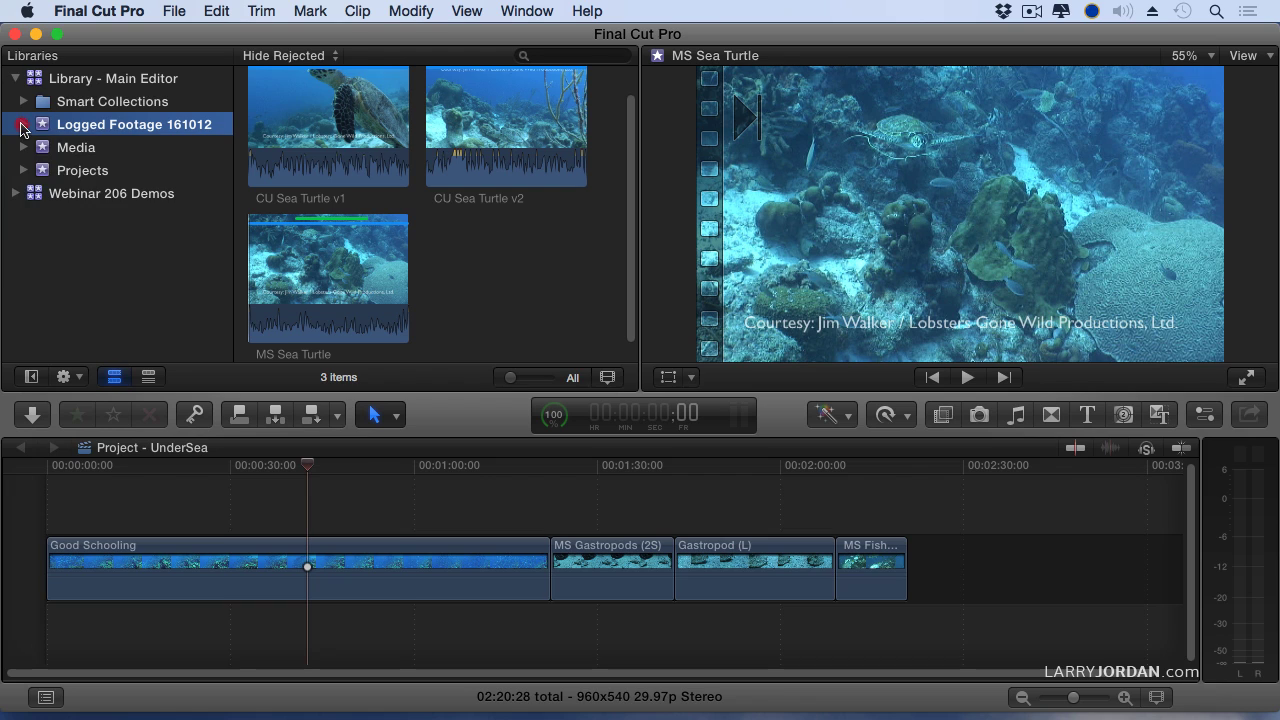
- Reveal the imported event's keyword collections and marquee-select its three sea turtle clips
{"action": "left_click", "coordinate": [21, 124]}
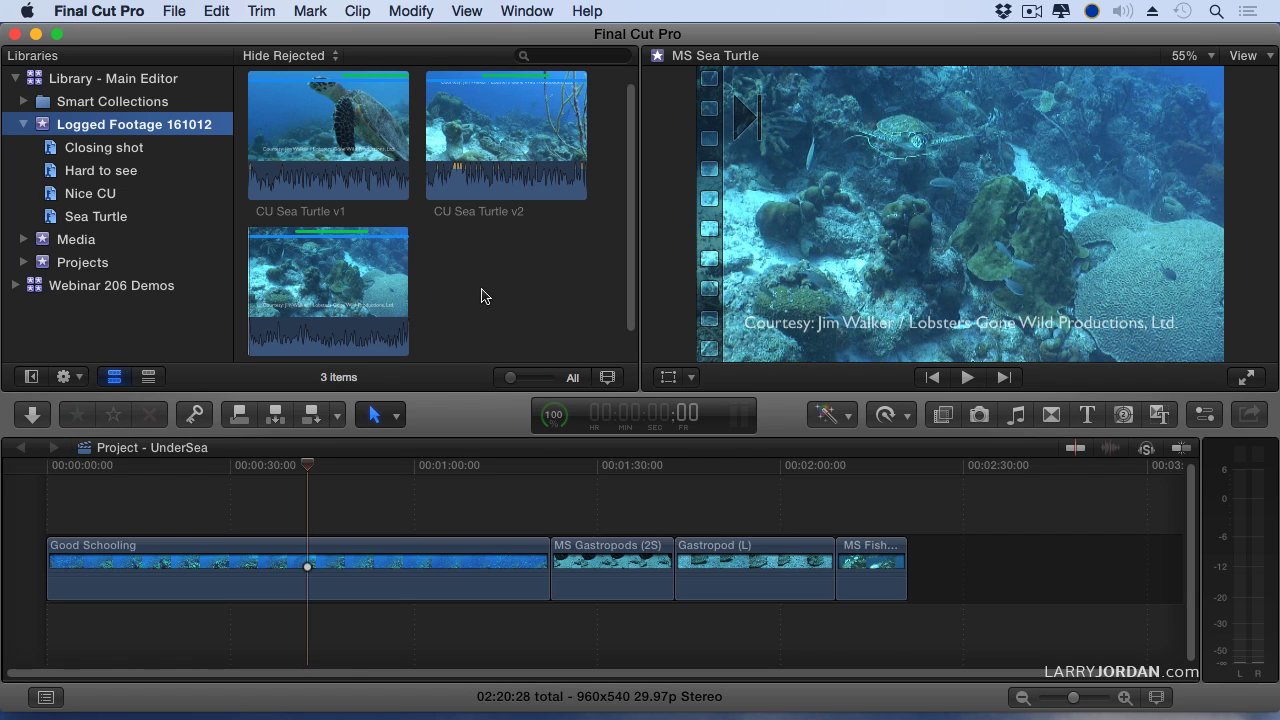
{"action": "left_click_drag", "start_coordinate": [510, 278], "coordinate": [295, 160]}
{"action": "left_click", "coordinate": [174, 11]}
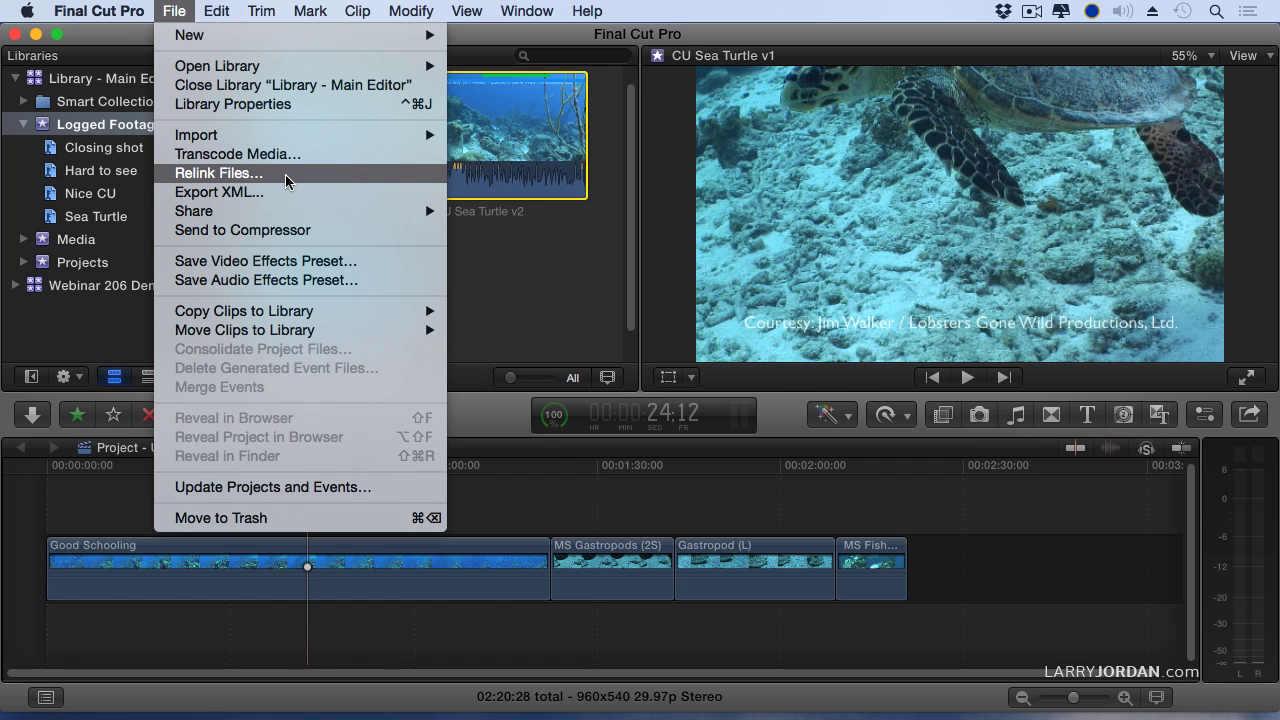
{"action": "left_click", "coordinate": [471, 243]}
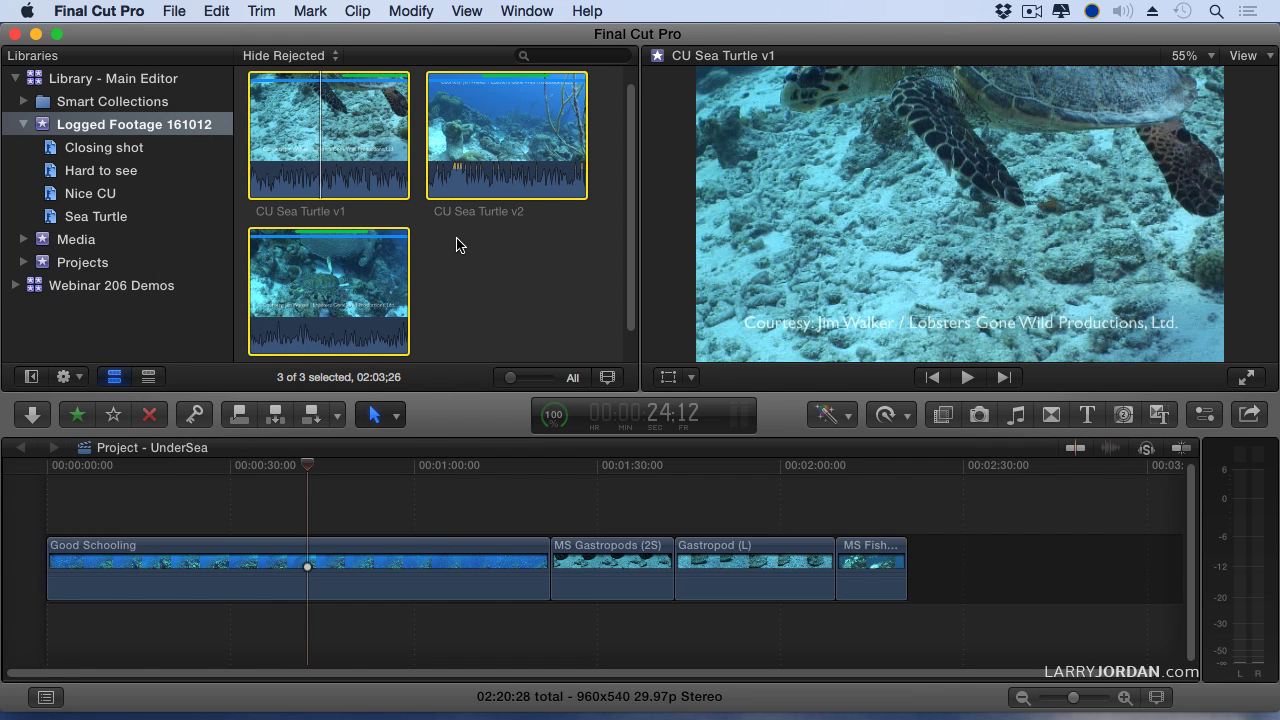